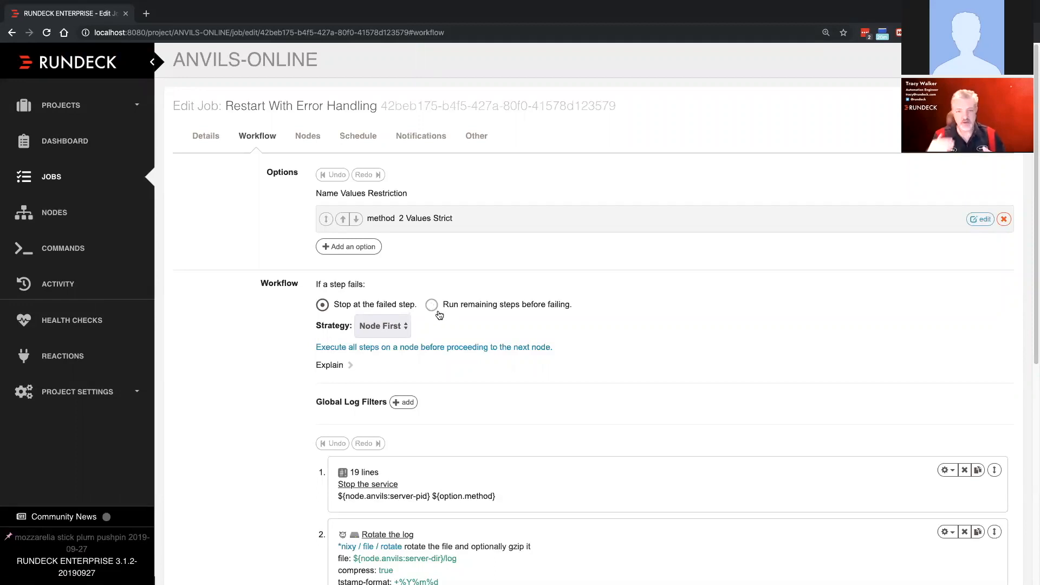
{"action": "key", "text": "ctrl+Right"}
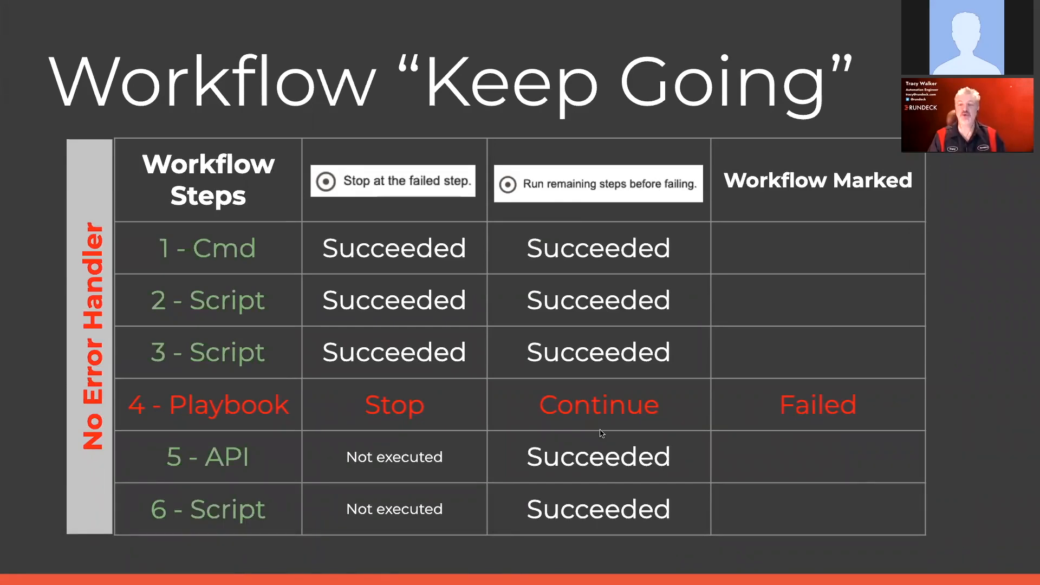
{"action": "key", "text": "Right"}
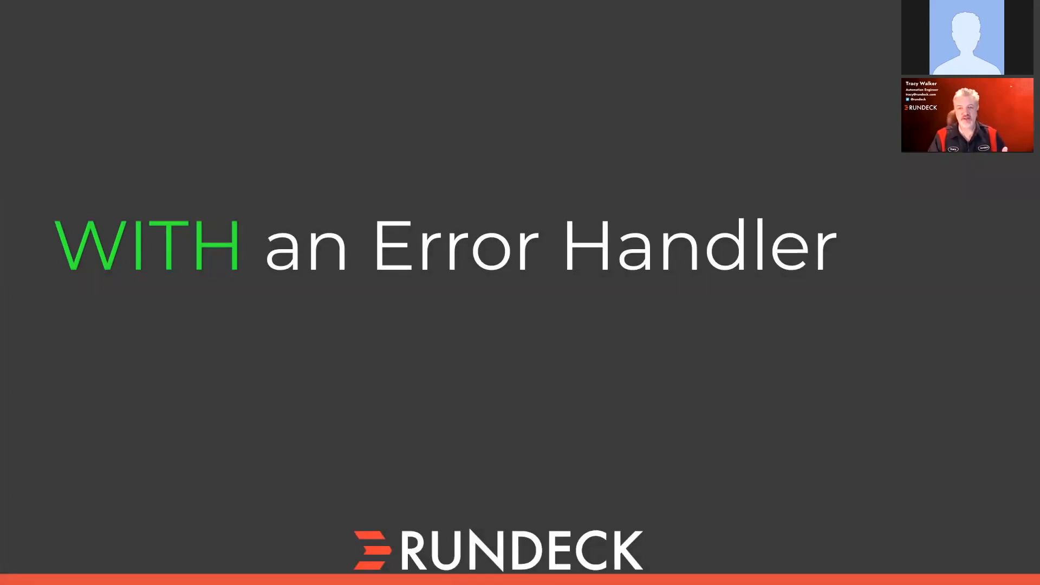
{"action": "key", "text": "ctrl+Left"}
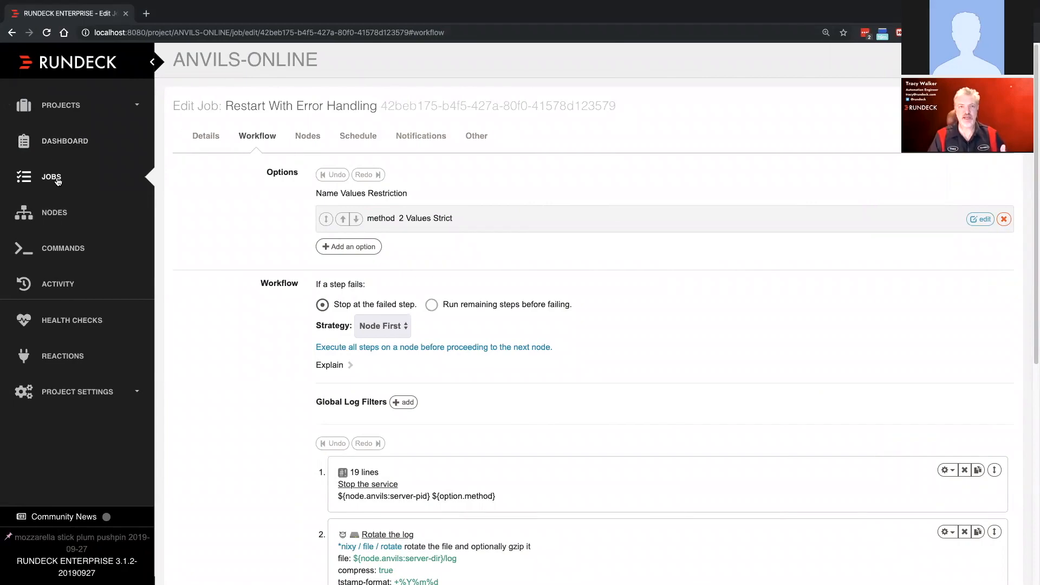
- Change the last line of the "Start the service" script to "exit 1" and save the workflow step
{"action": "scroll", "coordinate": [425, 426], "scroll_direction": "down", "scroll_amount": 5}
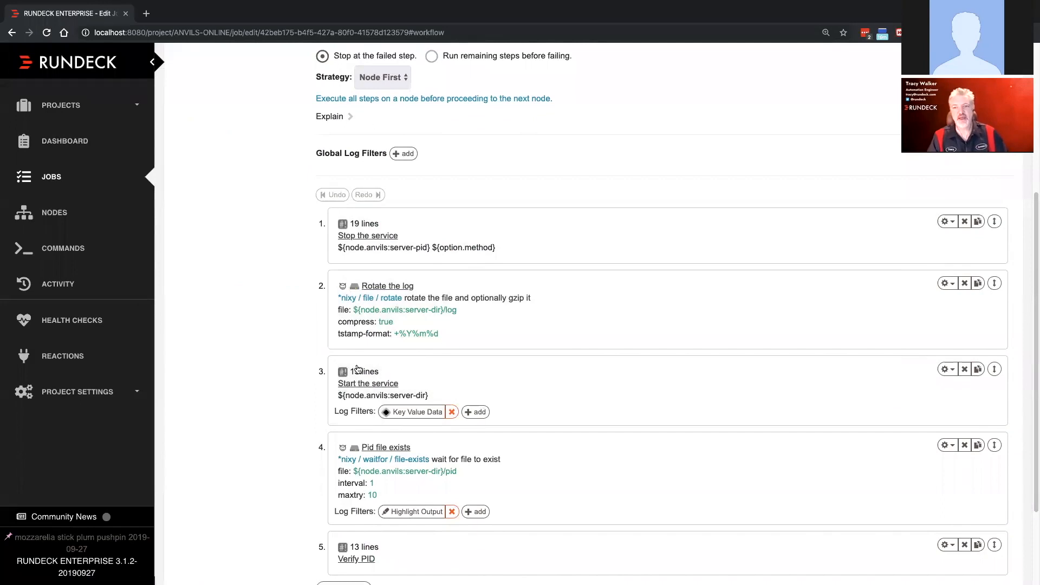
{"action": "left_click", "coordinate": [375, 383]}
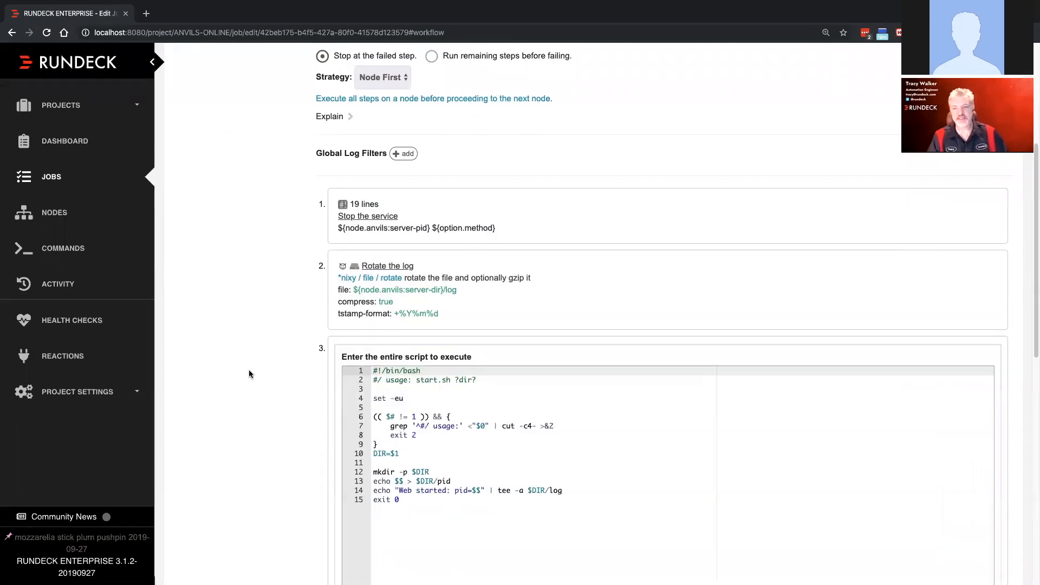
{"action": "scroll", "coordinate": [249, 369], "scroll_direction": "down", "scroll_amount": 2}
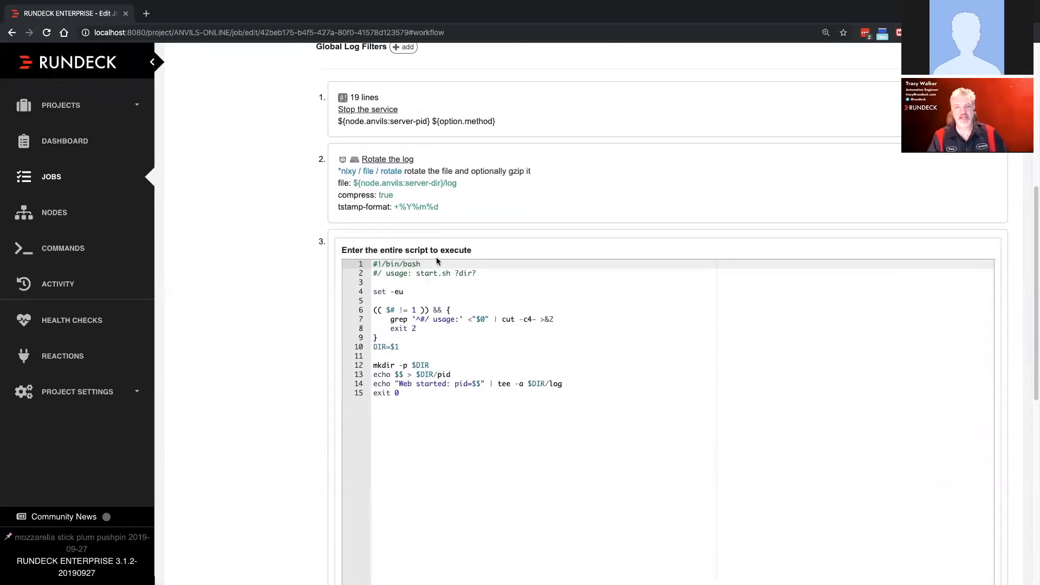
{"action": "left_click", "coordinate": [405, 393]}
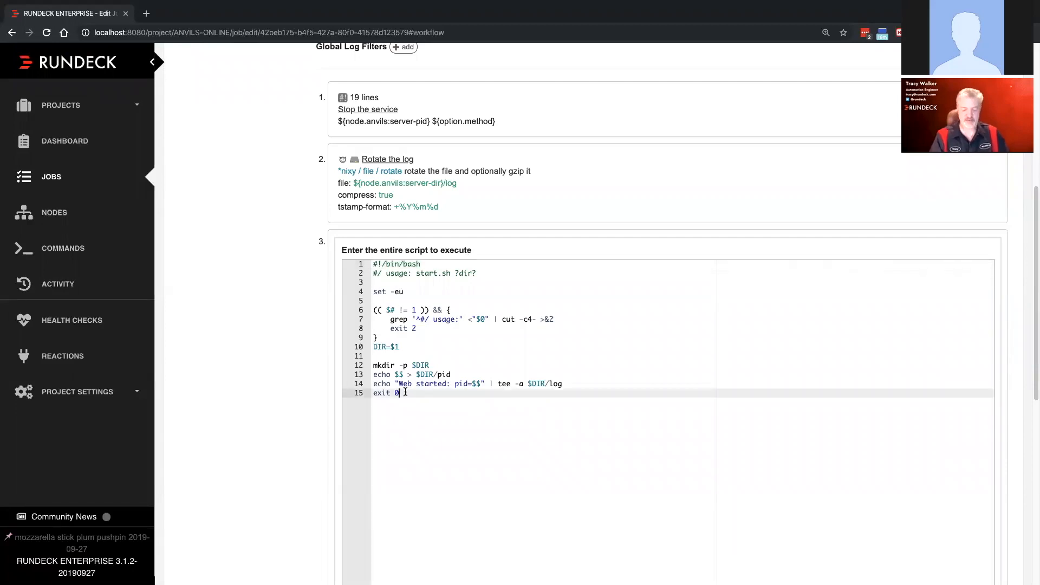
{"action": "key", "text": "BackSpace"}
{"action": "type", "text": "1"}
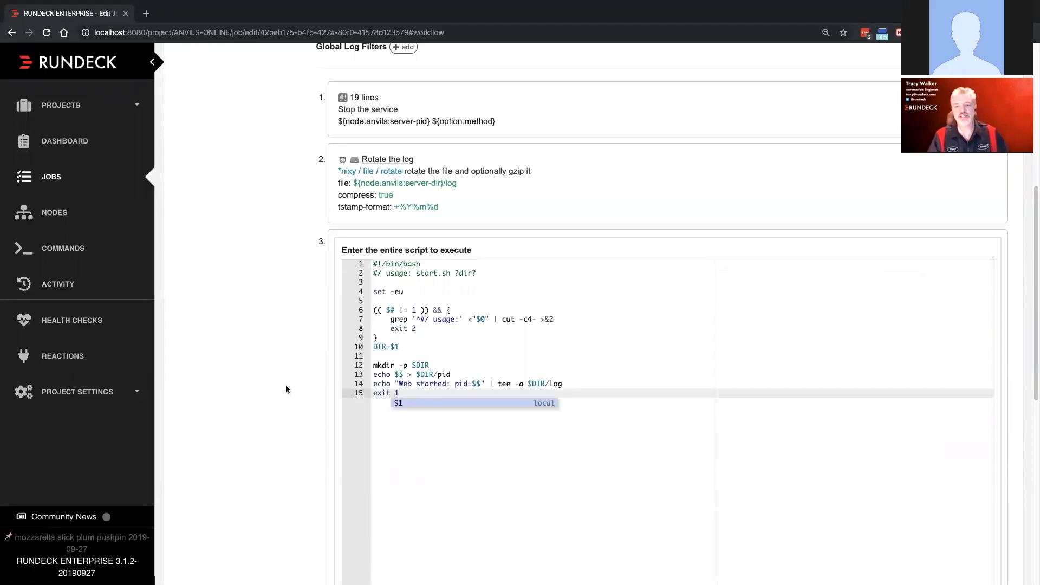
{"action": "key", "text": "Escape"}
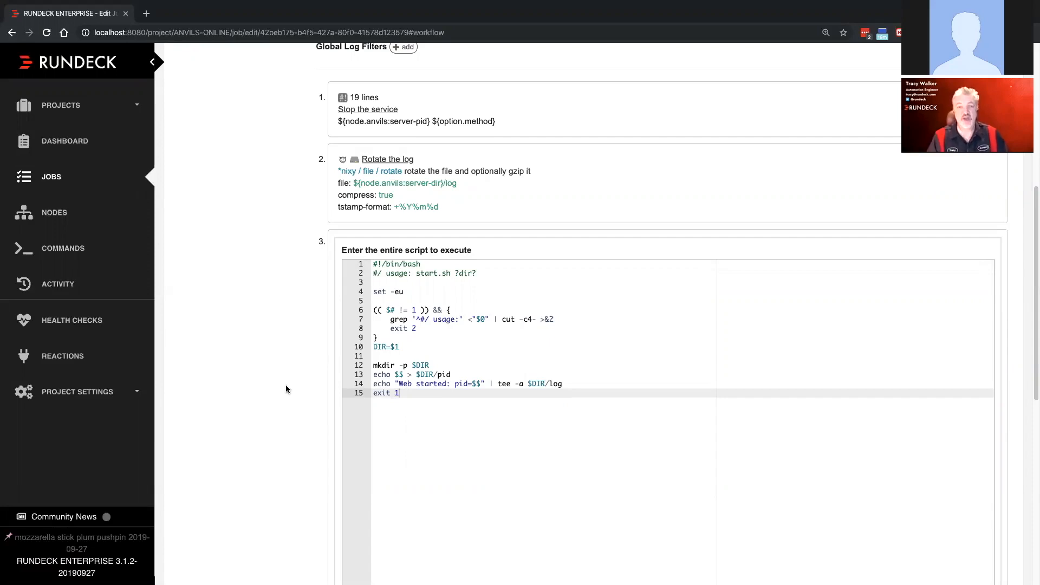
{"action": "scroll", "coordinate": [287, 389], "scroll_direction": "down", "scroll_amount": 4}
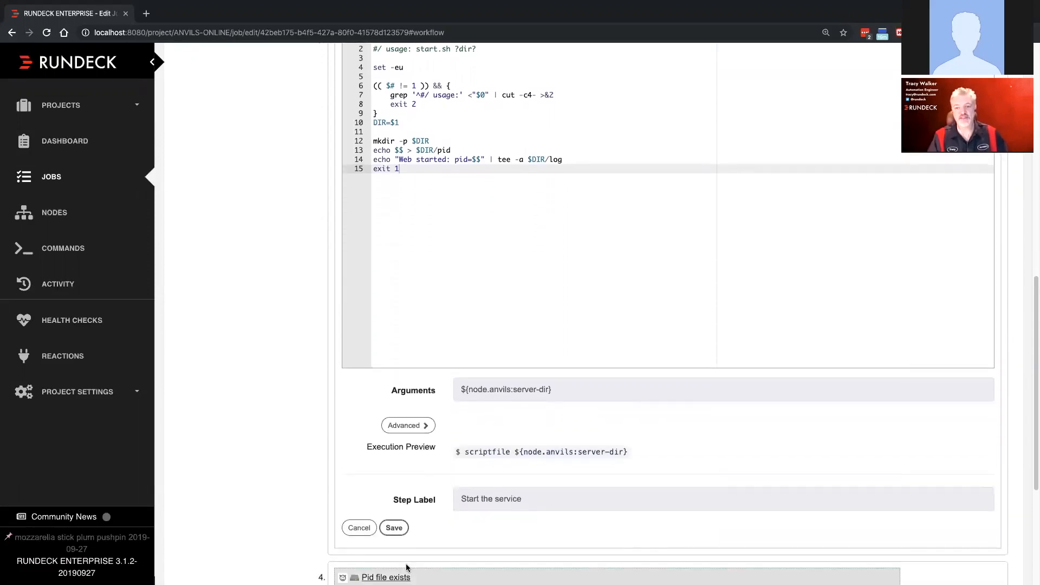
{"action": "left_click", "coordinate": [397, 528]}
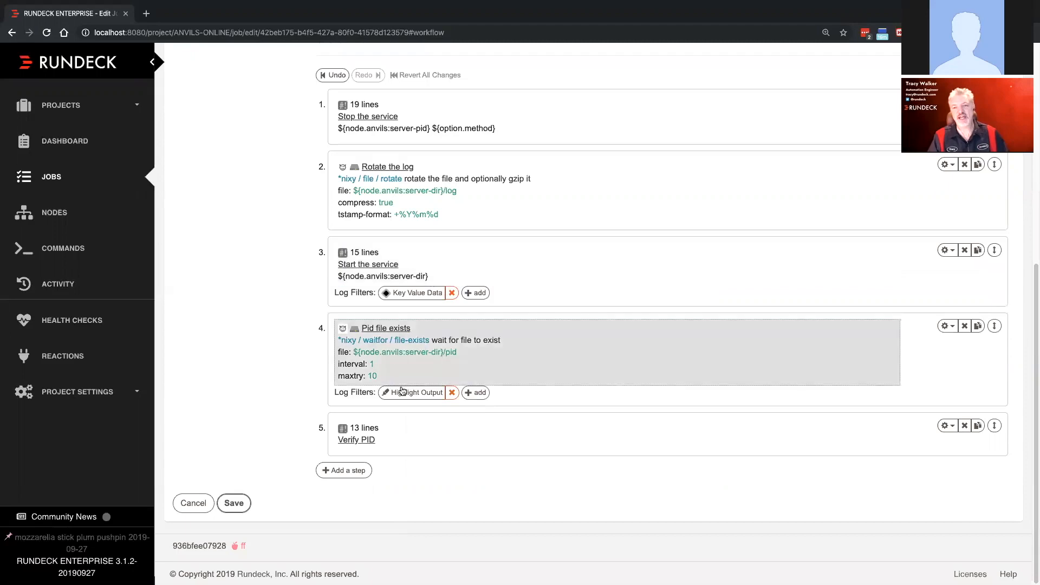
- Save the job and run it with the anvils:stop method, expanding the step results for node www1.anvils.com
{"action": "left_click", "coordinate": [234, 503]}
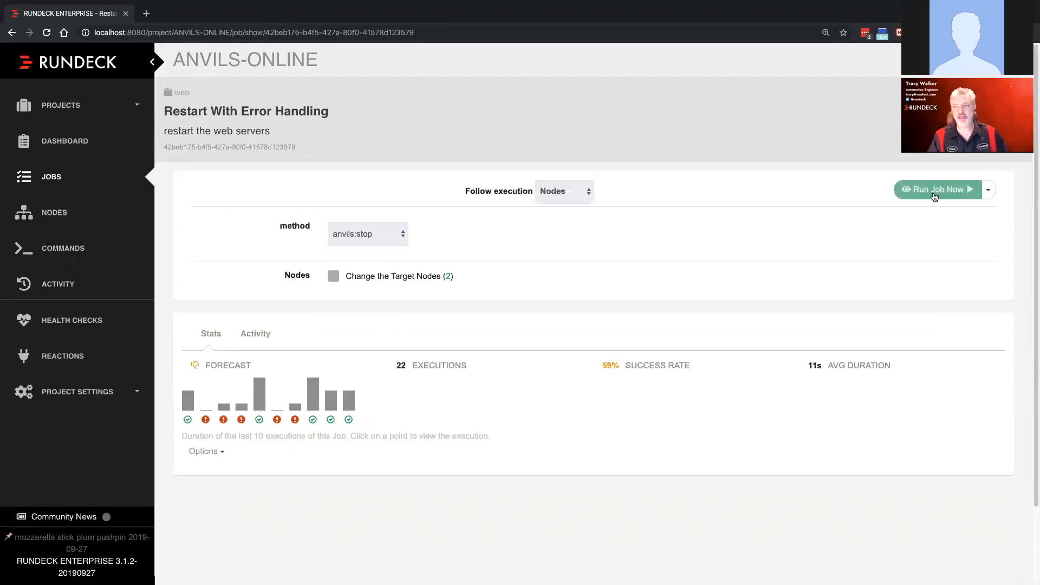
{"action": "left_click", "coordinate": [934, 196]}
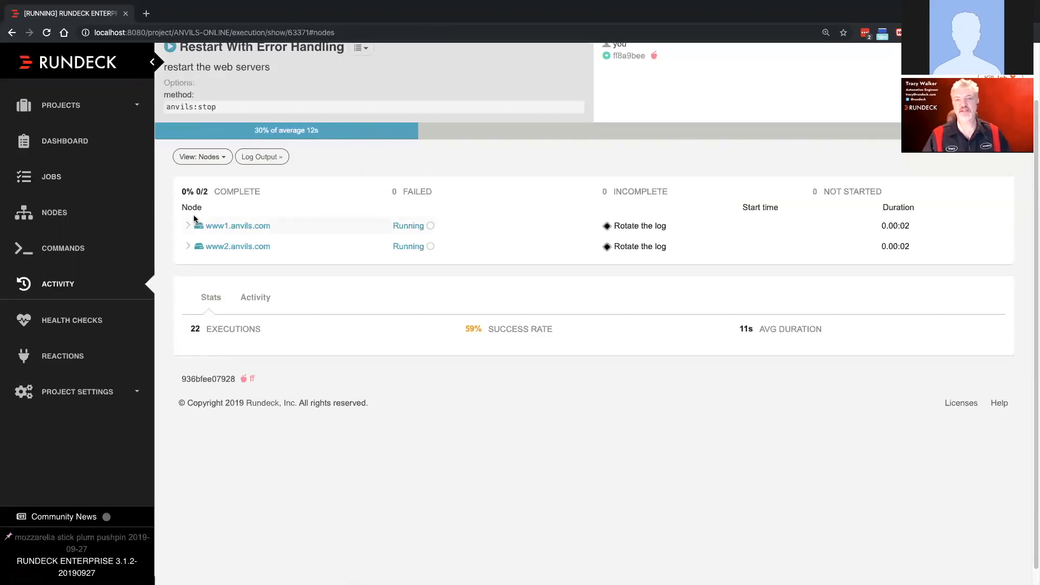
{"action": "left_click", "coordinate": [185, 228]}
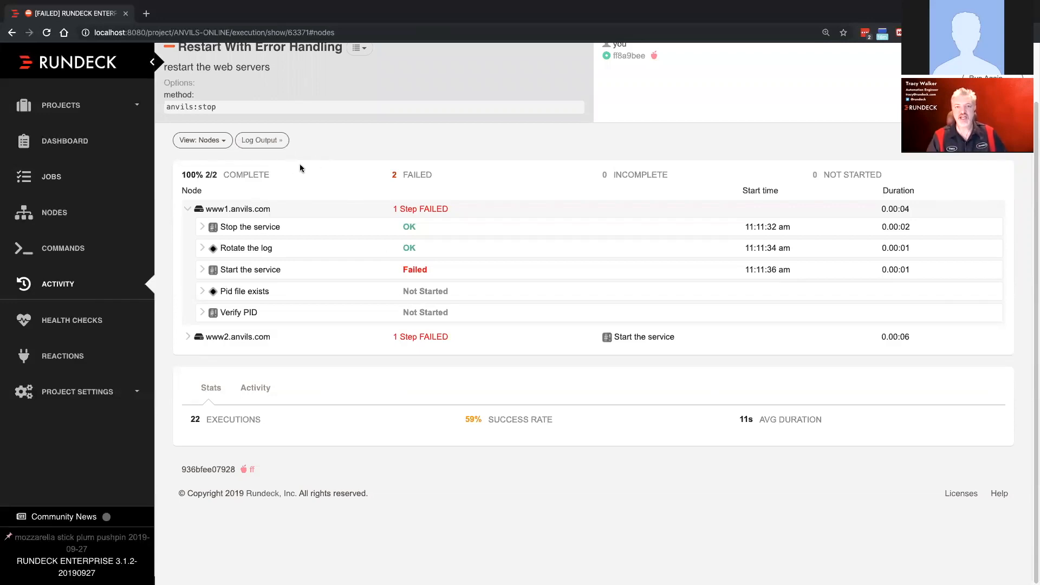
- Reopen the "Restart With Error Handling" job for editing and show its workflow settings
{"action": "scroll", "coordinate": [623, 126], "scroll_direction": "up", "scroll_amount": 2}
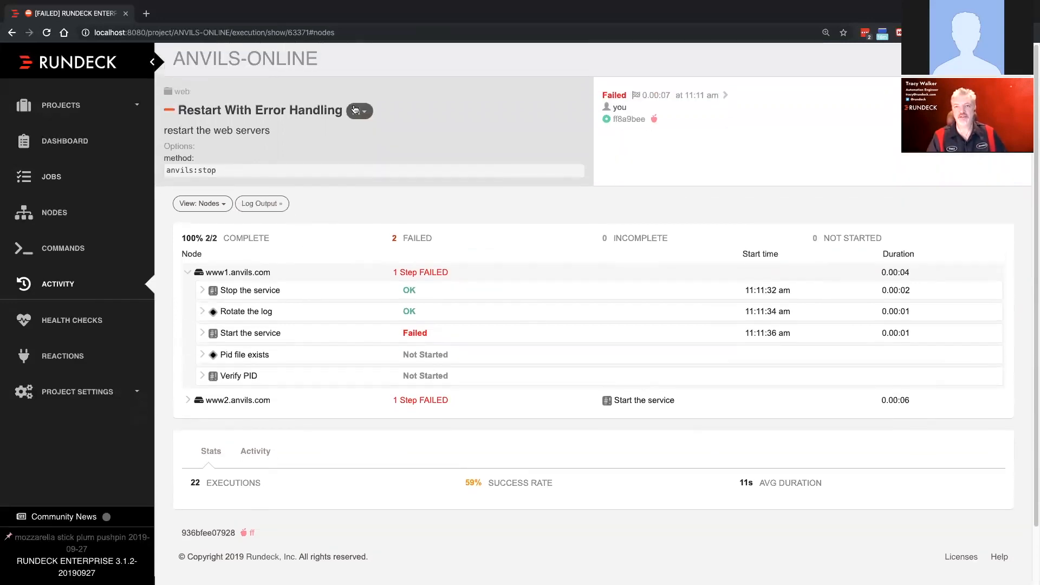
{"action": "left_click", "coordinate": [357, 111]}
{"action": "left_click", "coordinate": [395, 131]}
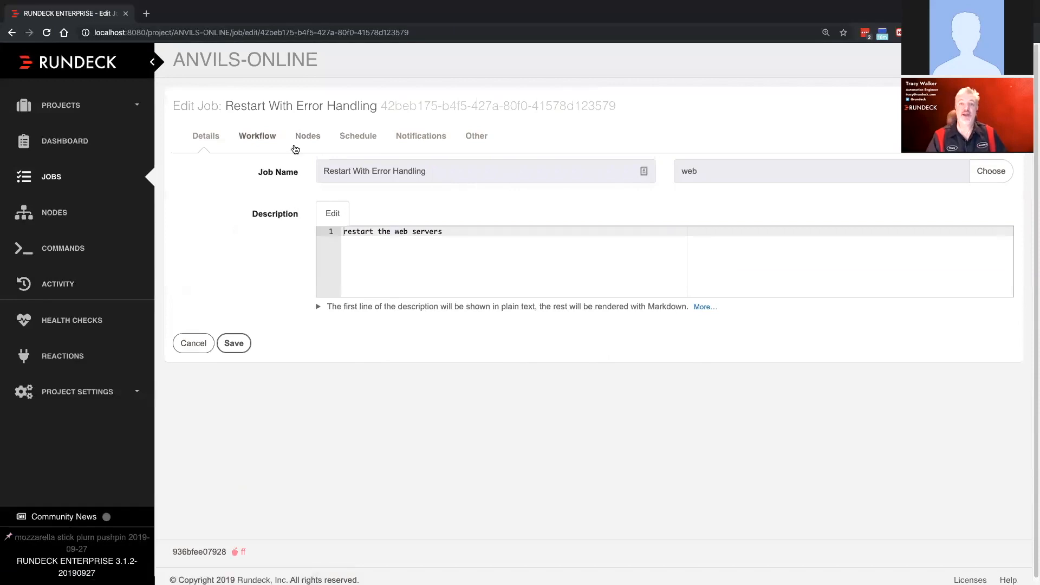
{"action": "left_click", "coordinate": [262, 137]}
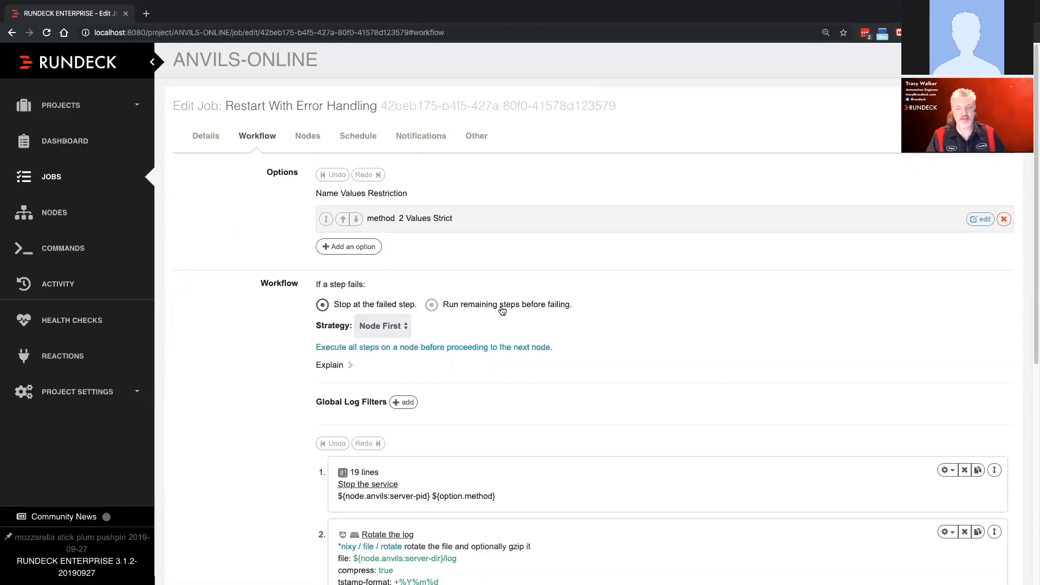
- Give "Start the service" a bash script error handler echoing "Error Handler Engaged", "Correcting Error - Rollback not needed", "Exiting with Exit 0", then exit 0
{"action": "scroll", "coordinate": [501, 310], "scroll_direction": "down", "scroll_amount": 6}
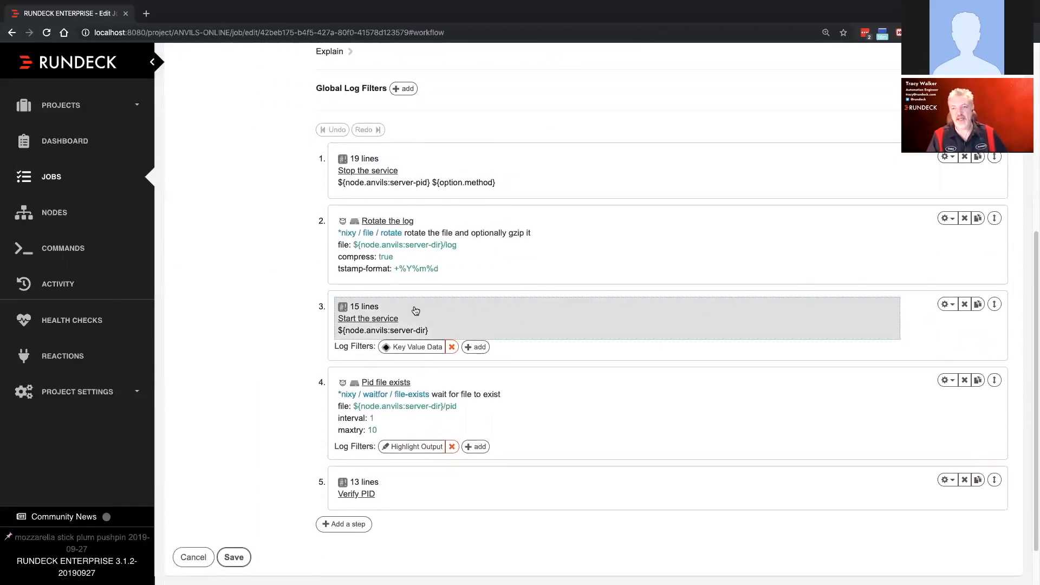
{"action": "left_click", "coordinate": [947, 304]}
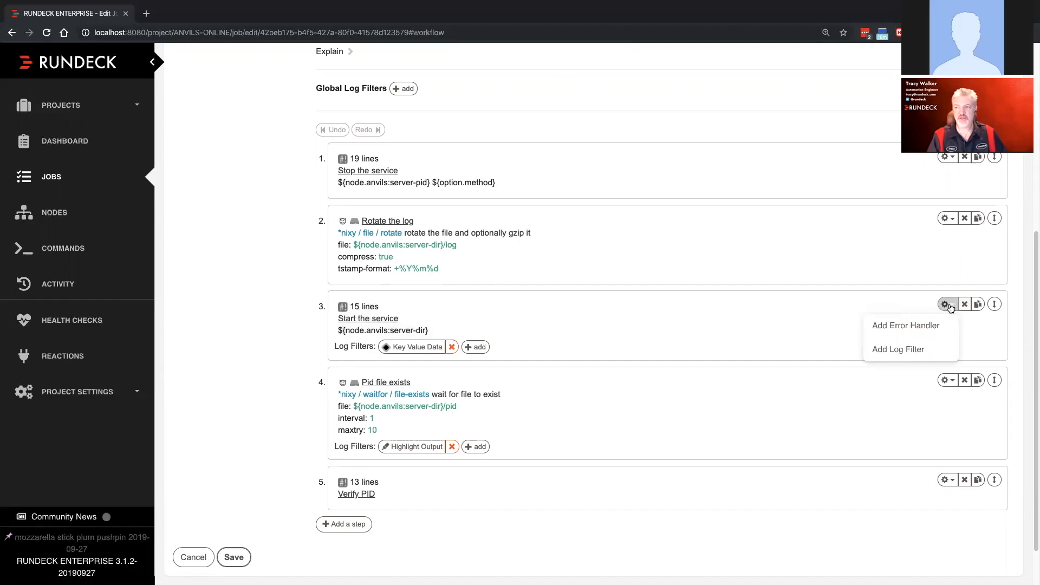
{"action": "left_click", "coordinate": [892, 326]}
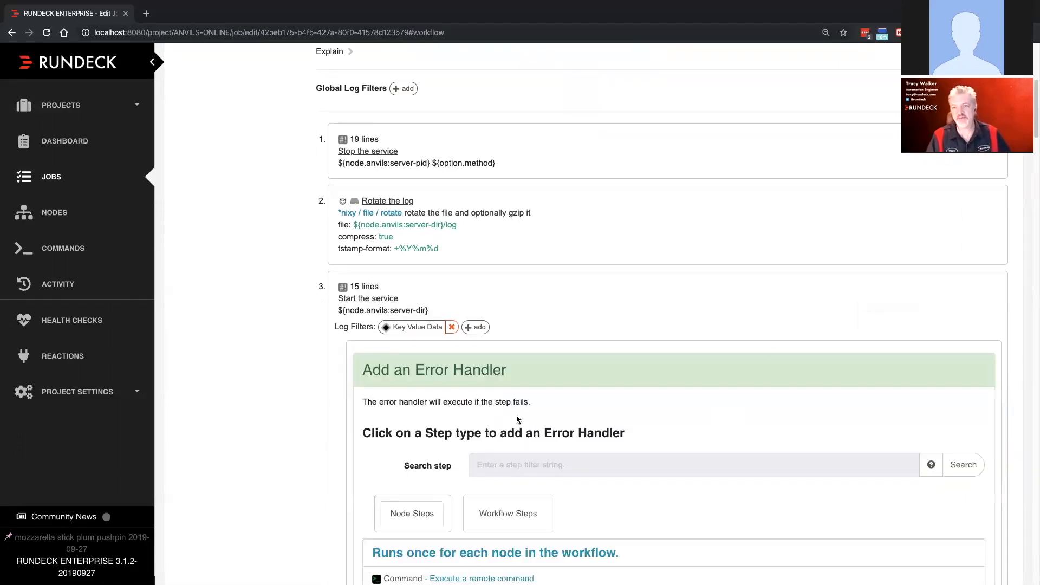
{"action": "scroll", "coordinate": [516, 413], "scroll_direction": "down", "scroll_amount": 3}
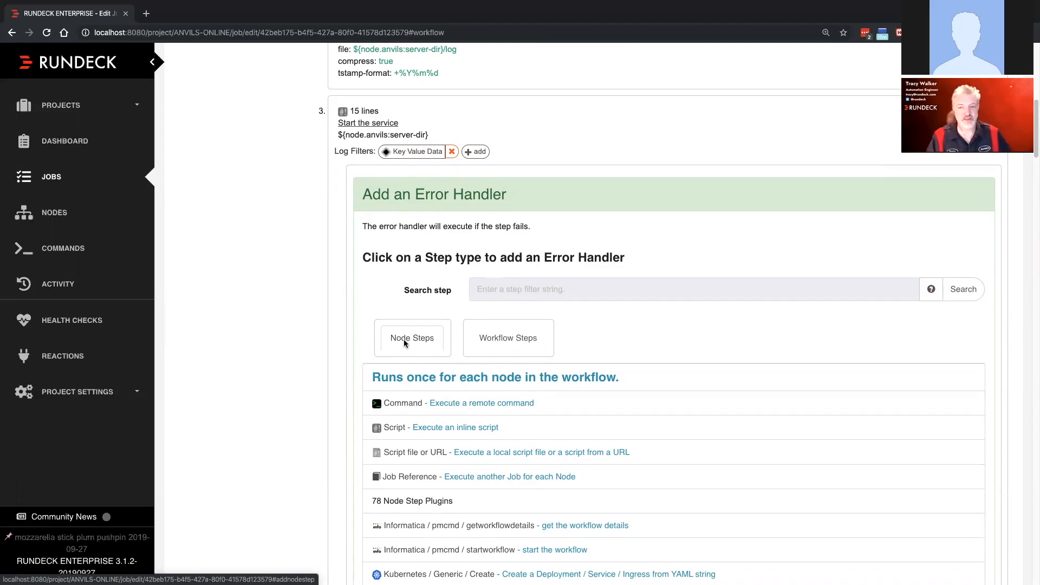
{"action": "left_click", "coordinate": [415, 428]}
{"action": "left_click", "coordinate": [403, 218]}
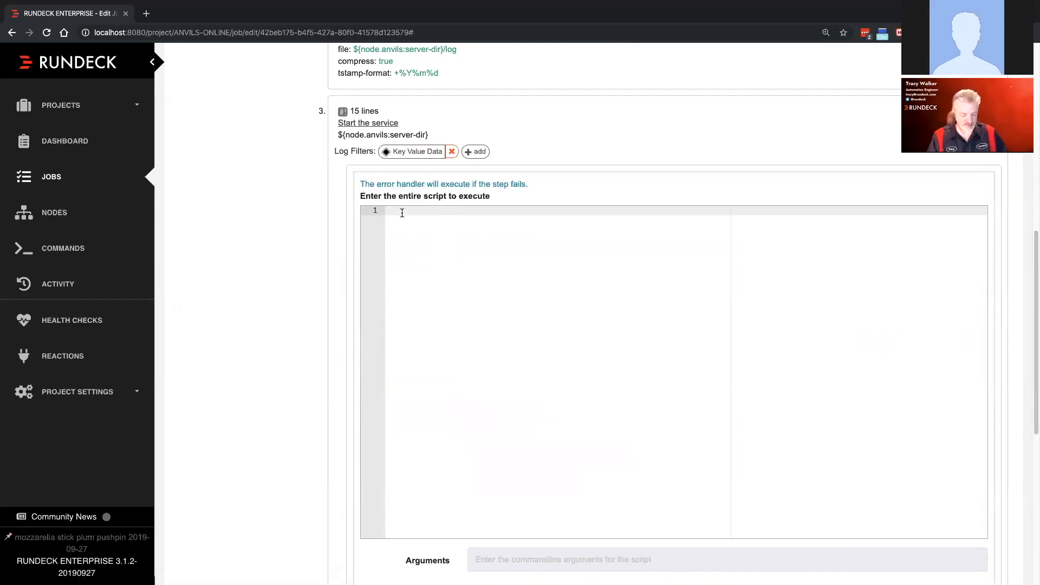
{"action": "type", "text": "#!/bin/bash set -eu echo Error Handler Engaged echo Correcting Error - Rollback not needed echo Exiting with Exit 0 exit 0"}
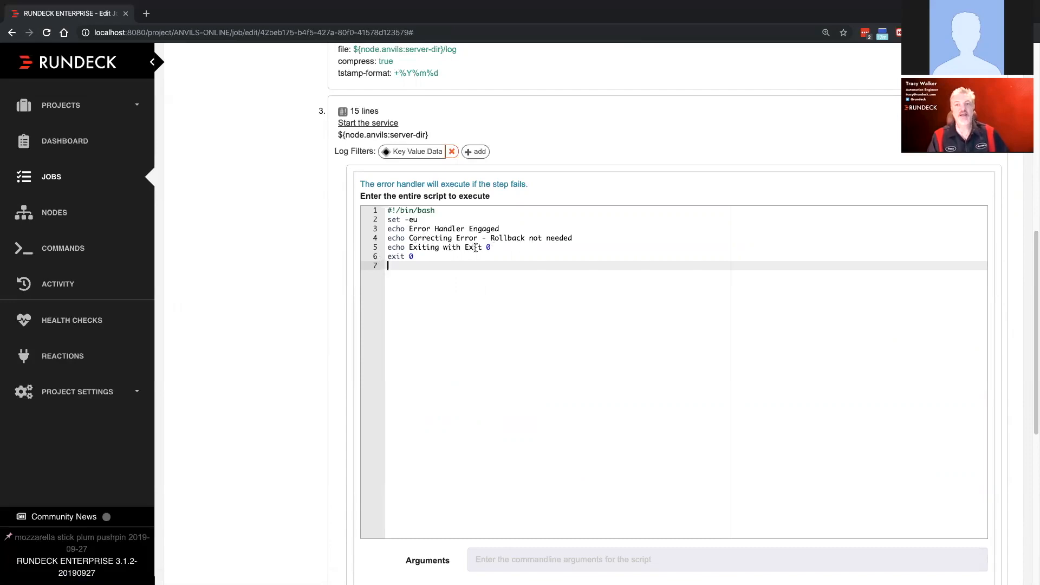
{"action": "left_click", "coordinate": [424, 256]}
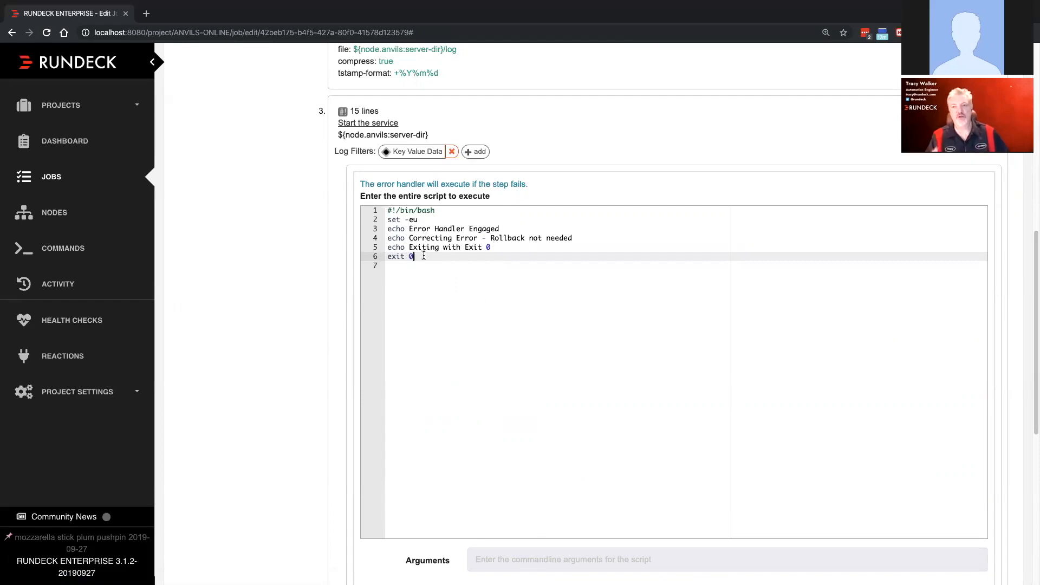
{"action": "left_click_drag", "start_coordinate": [491, 238], "coordinate": [546, 238]}
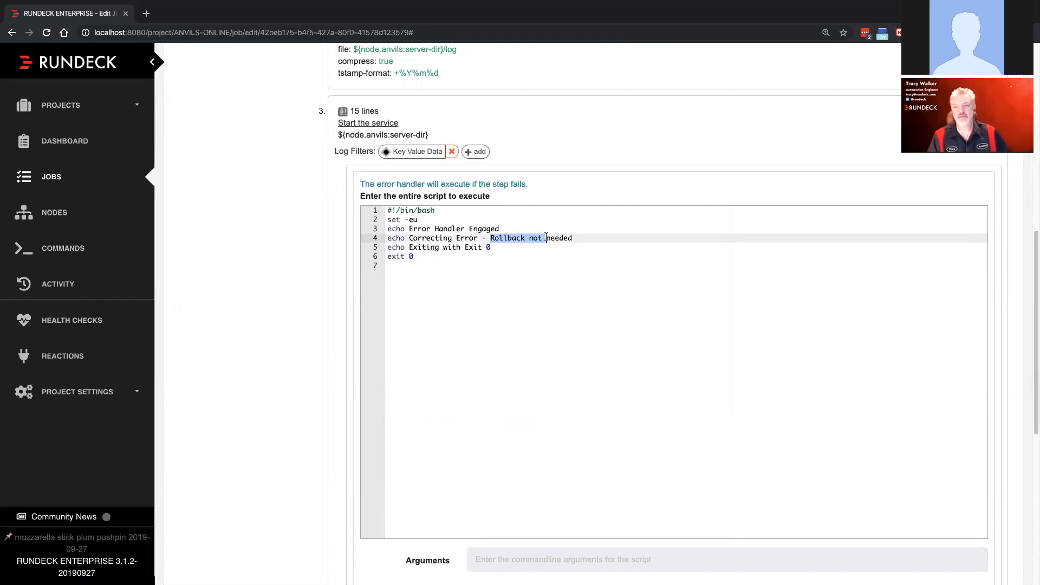
{"action": "left_click", "coordinate": [439, 238]}
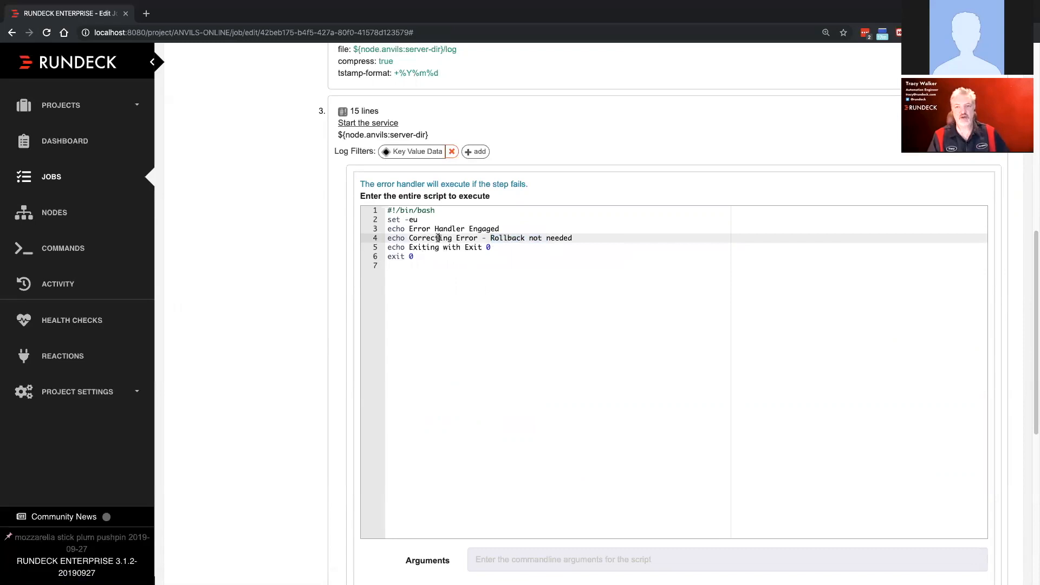
- Enable "Keep going on success" for the error handler and save the handler
{"action": "scroll", "coordinate": [425, 332], "scroll_direction": "down", "scroll_amount": 3}
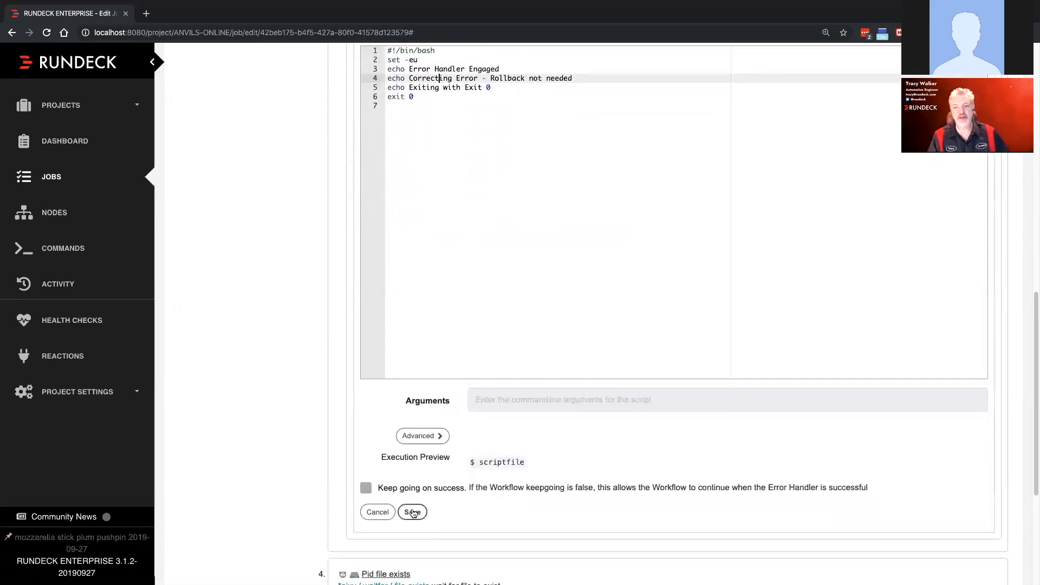
{"action": "scroll", "coordinate": [412, 387], "scroll_direction": "down", "scroll_amount": 3}
{"action": "left_click", "coordinate": [395, 347]}
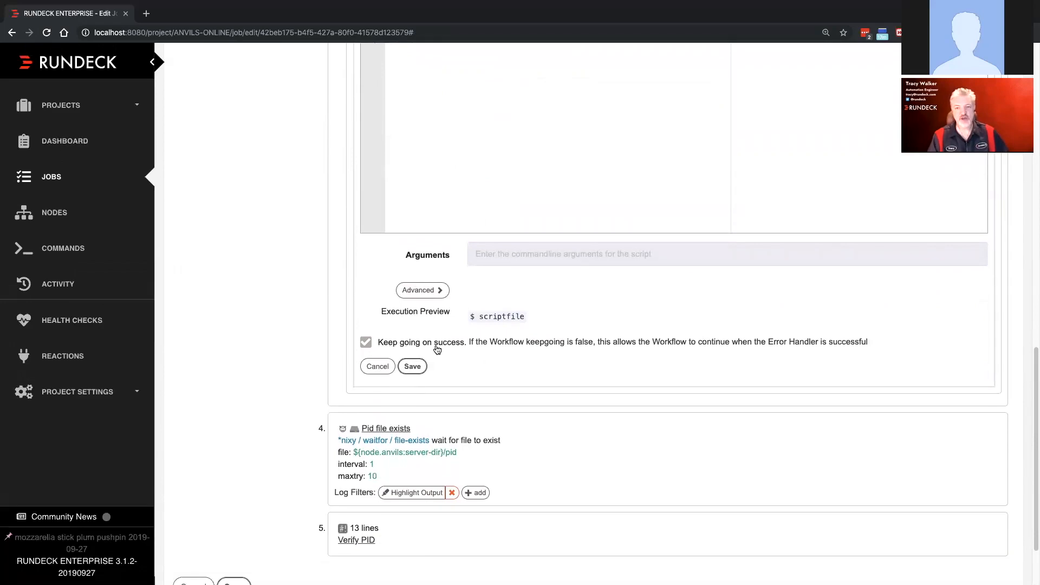
{"action": "left_click", "coordinate": [456, 346]}
{"action": "left_click", "coordinate": [368, 343]}
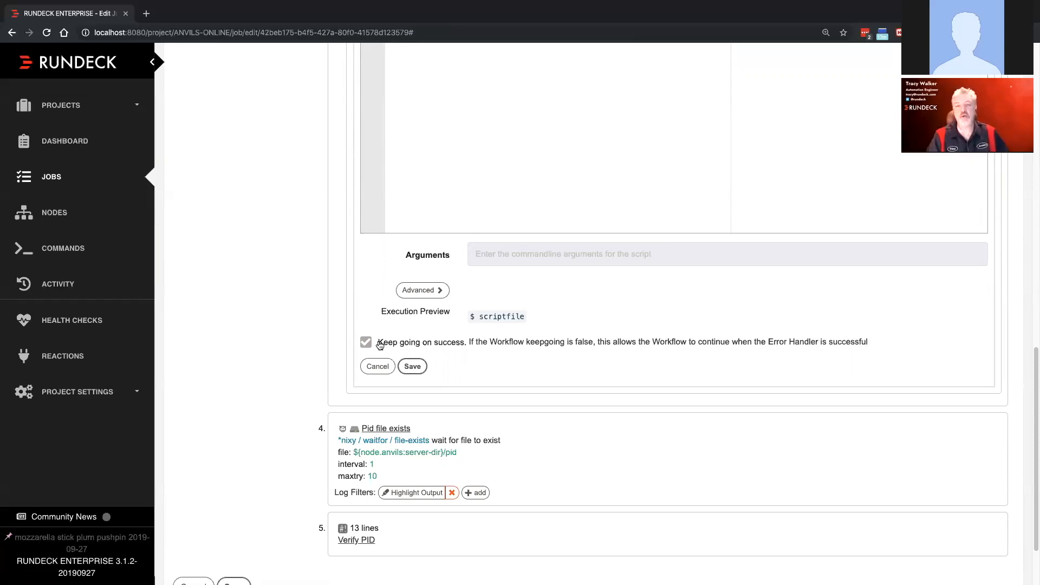
{"action": "left_click", "coordinate": [366, 343]}
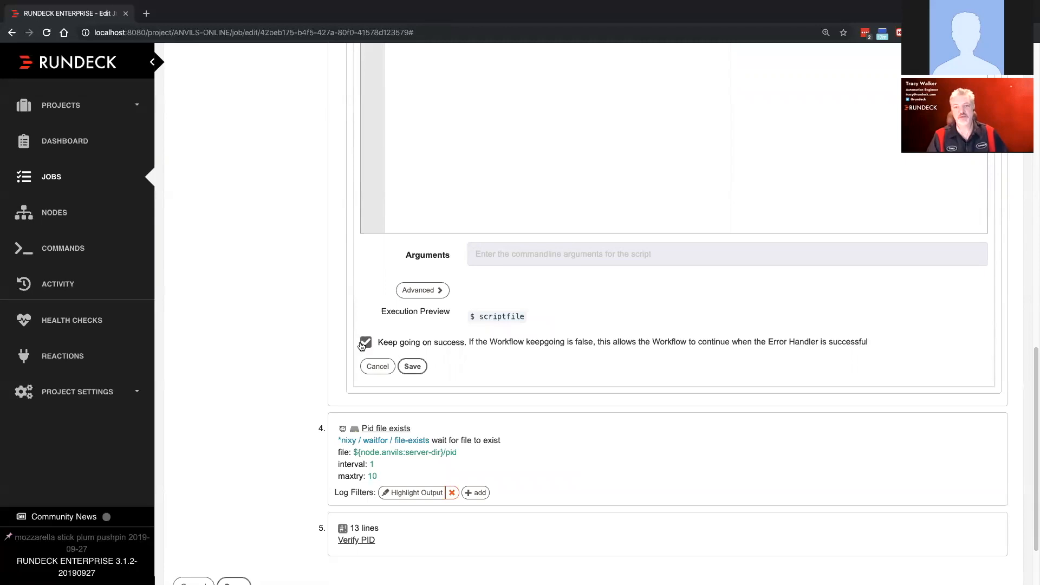
{"action": "left_click", "coordinate": [412, 366]}
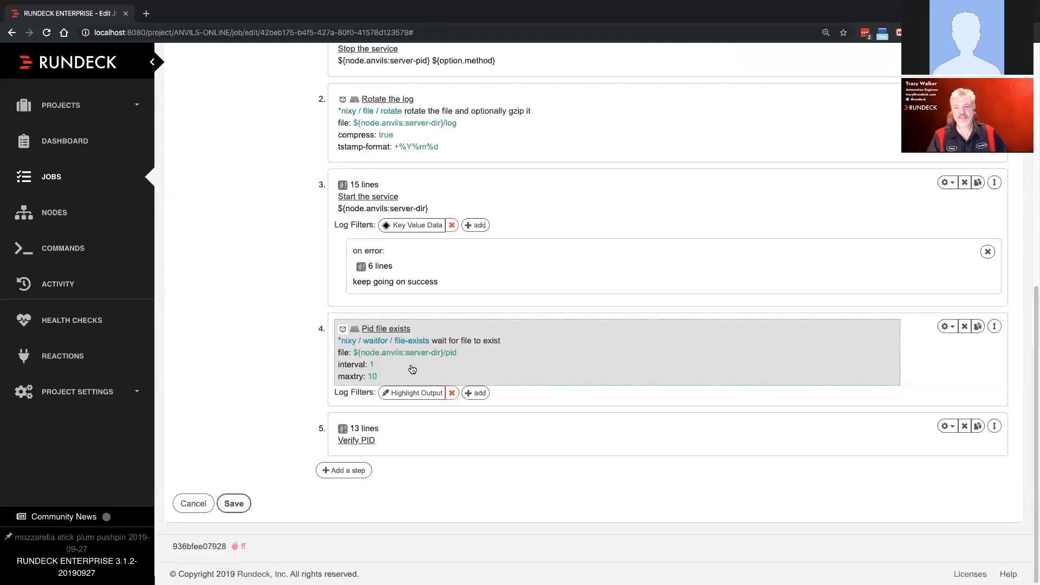
- Save and run the job again, and inspect the "Start the service" output on node www1.anvils.com
{"action": "left_click", "coordinate": [233, 505]}
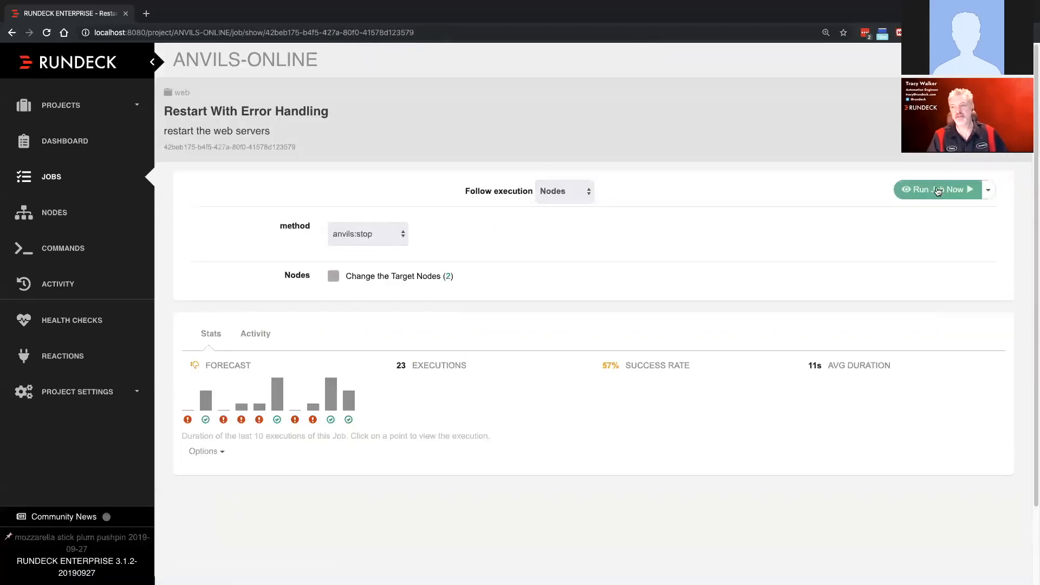
{"action": "left_click", "coordinate": [928, 194]}
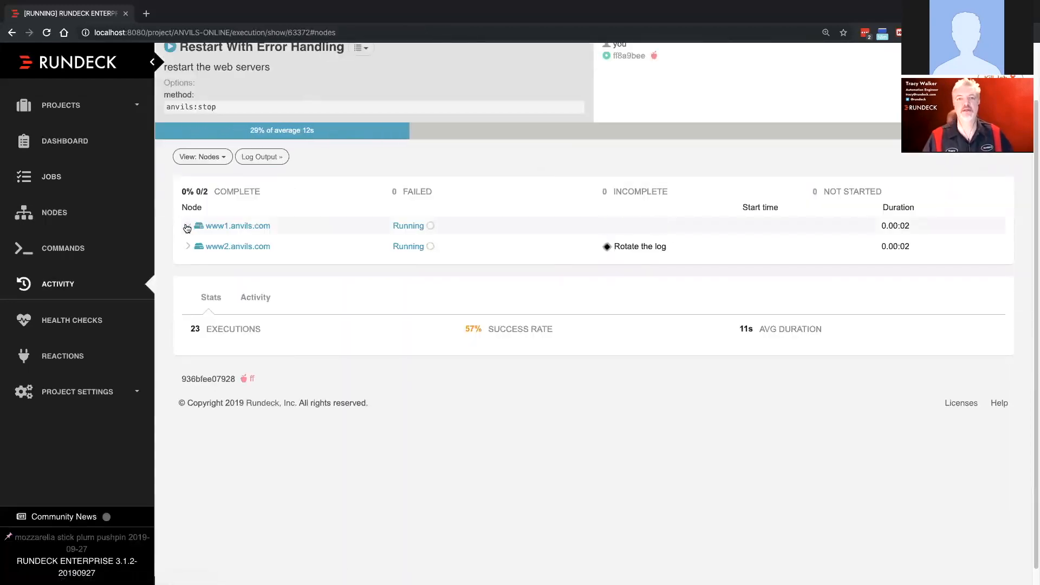
{"action": "left_click", "coordinate": [189, 226]}
{"action": "left_click", "coordinate": [203, 286]}
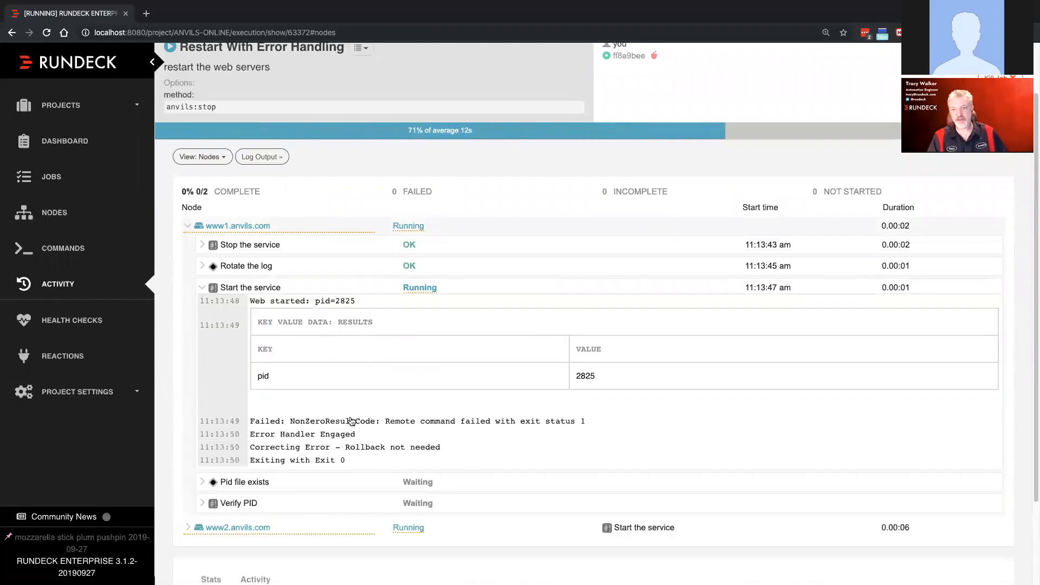
{"action": "scroll", "coordinate": [398, 416], "scroll_direction": "down", "scroll_amount": 1}
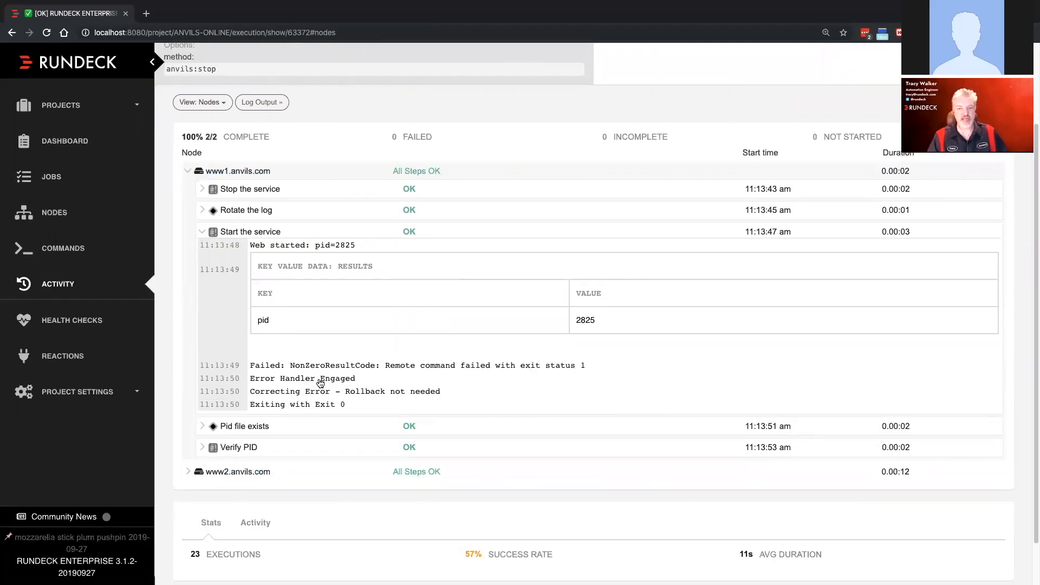
- Review the remaining step results on www1.anvils.com and the overall status of the finished execution
{"action": "scroll", "coordinate": [320, 383], "scroll_direction": "down", "scroll_amount": 2}
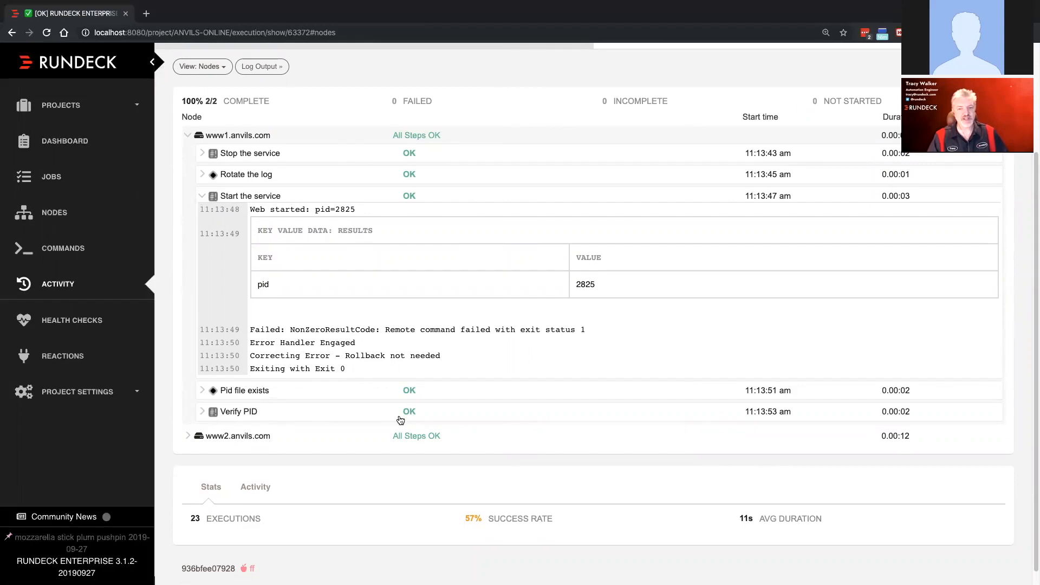
{"action": "scroll", "coordinate": [426, 341], "scroll_direction": "up", "scroll_amount": 3}
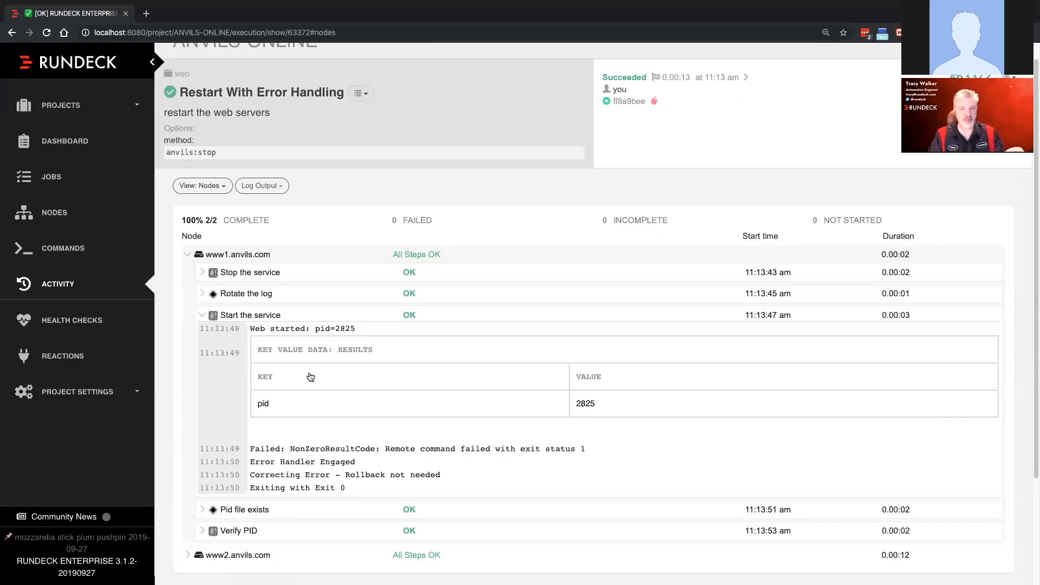
{"action": "key", "text": "ctrl+Left"}
{"action": "key", "text": "ctrl+Right"}
{"action": "key", "text": "ctrl+Right"}
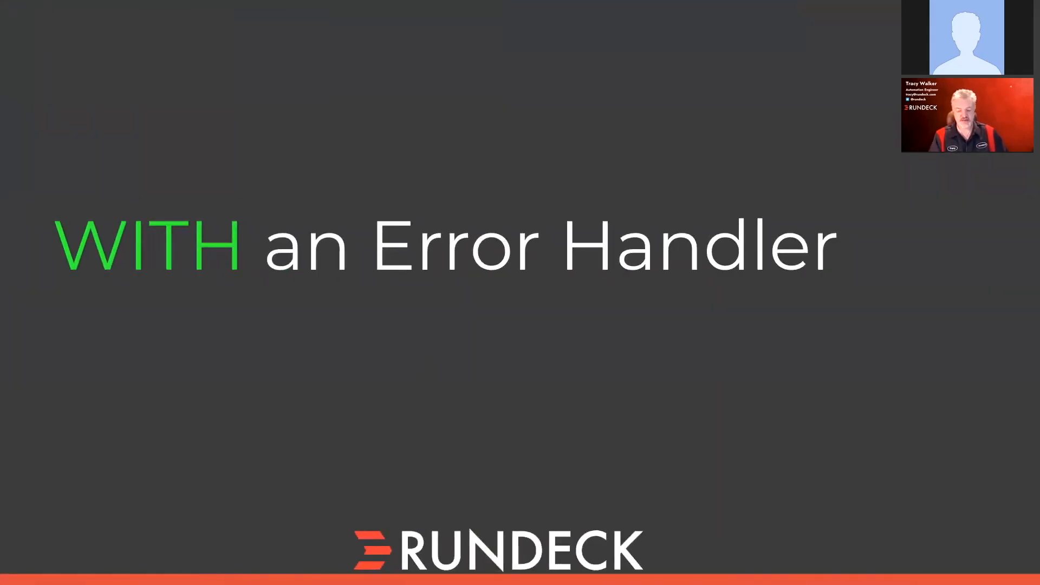
{"action": "key", "text": "Right"}
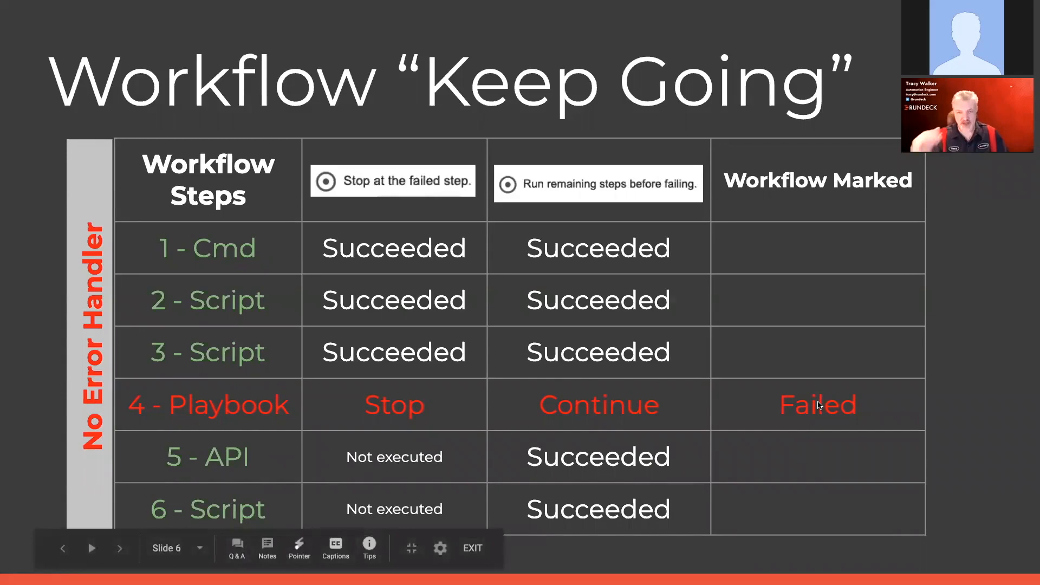
{"action": "key", "text": "ctrl+Left"}
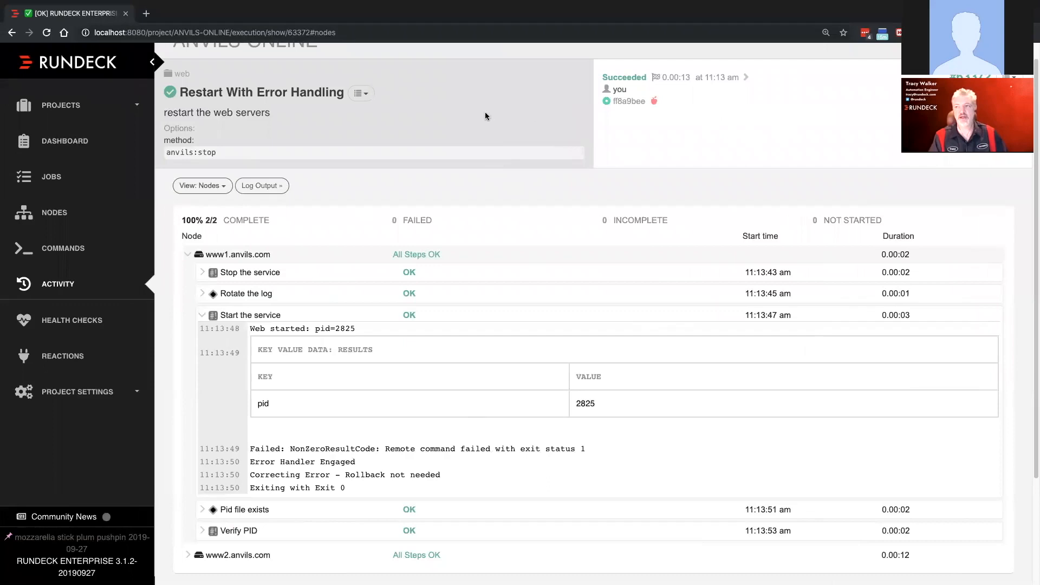
- Reopen the "Restart With Error Handling" job for editing and show its workflow steps
{"action": "left_click", "coordinate": [361, 94]}
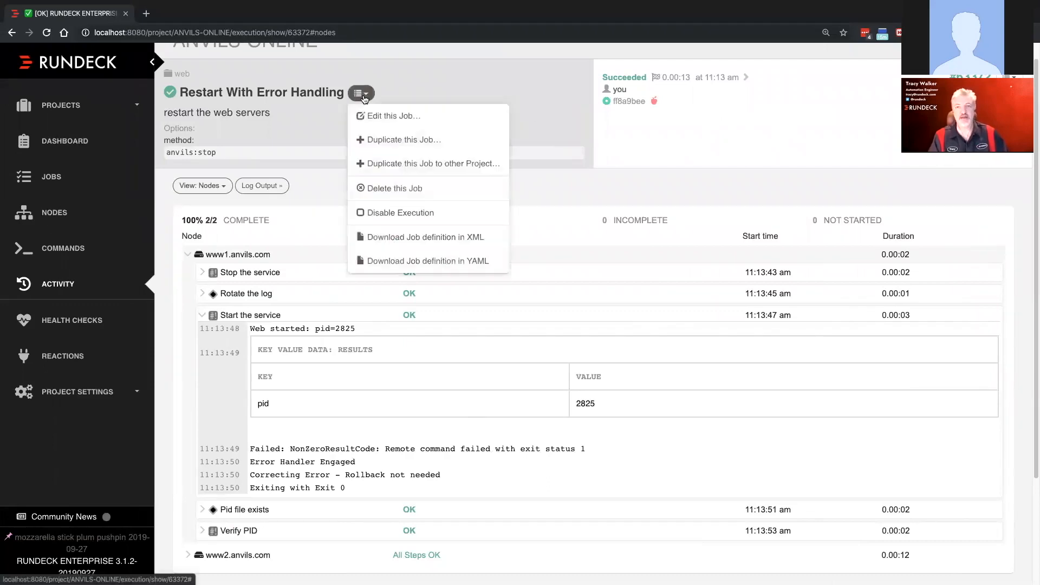
{"action": "left_click", "coordinate": [393, 118]}
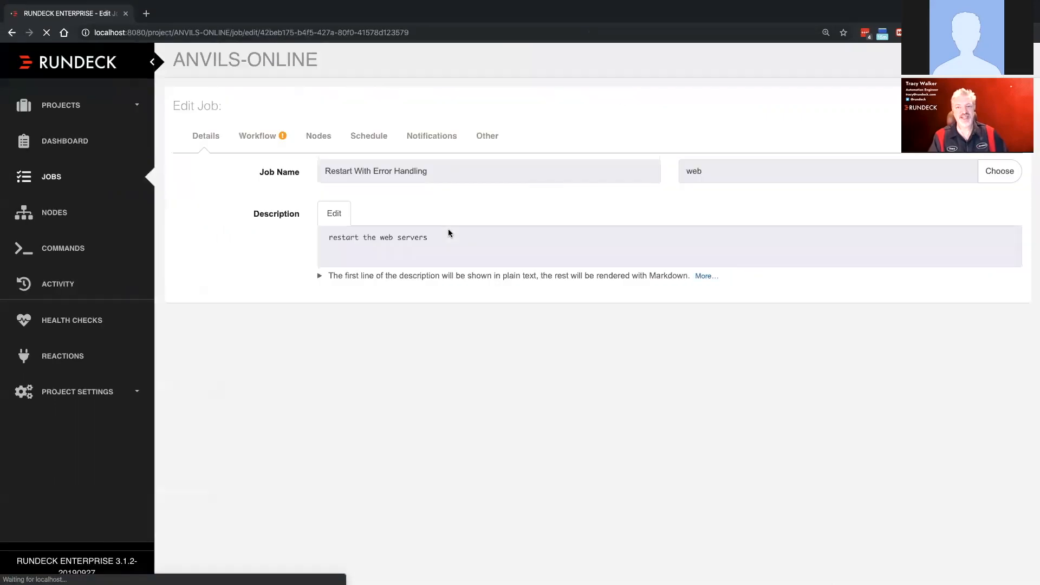
{"action": "left_click", "coordinate": [262, 142]}
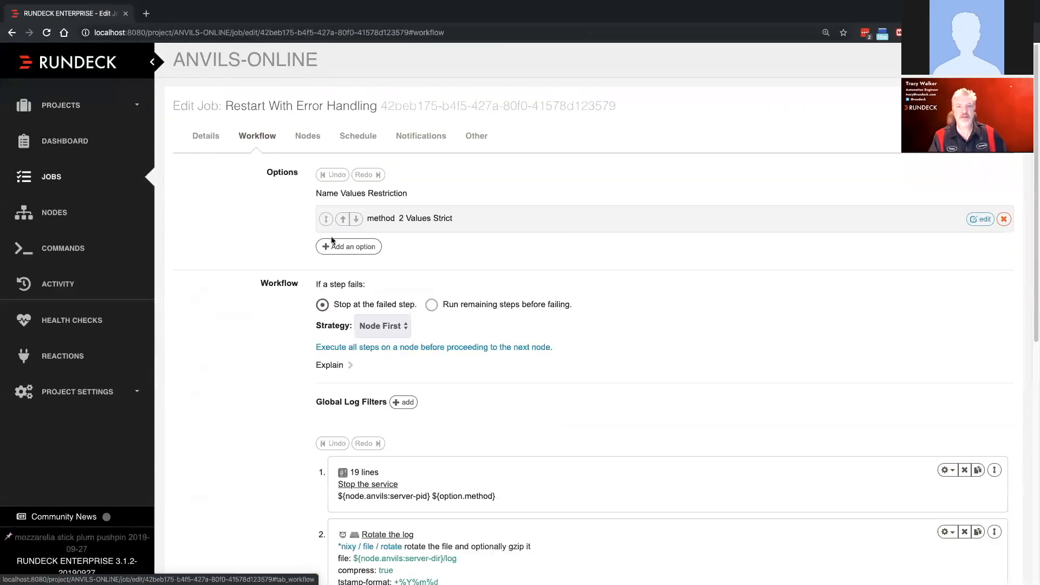
{"action": "scroll", "coordinate": [401, 306], "scroll_direction": "down", "scroll_amount": 6}
{"action": "scroll", "coordinate": [401, 309], "scroll_direction": "down", "scroll_amount": 3}
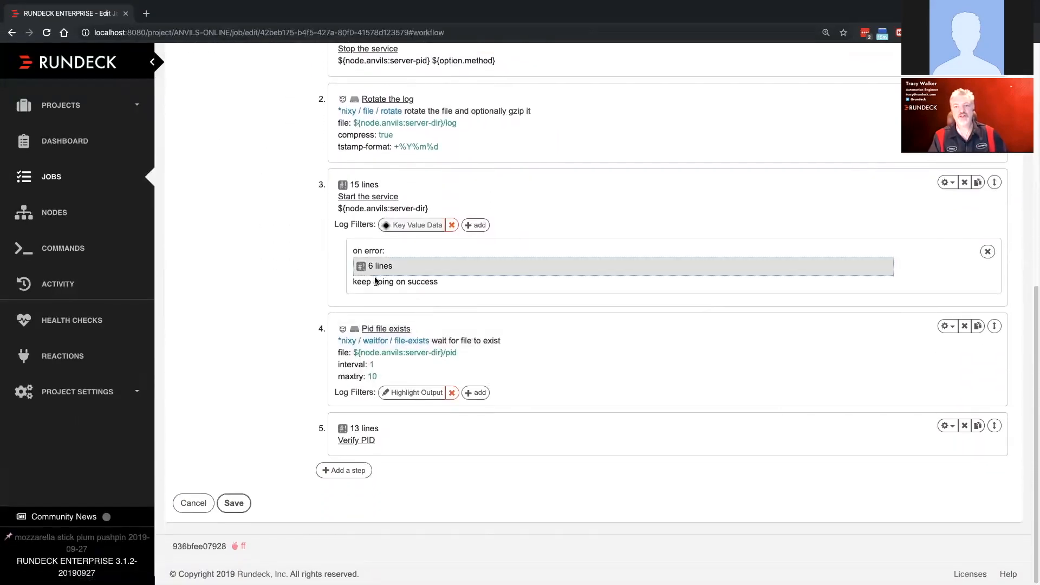
- Disable "Keep going on success" in the error handler of "Start the service" and save the handler
{"action": "left_click", "coordinate": [412, 270]}
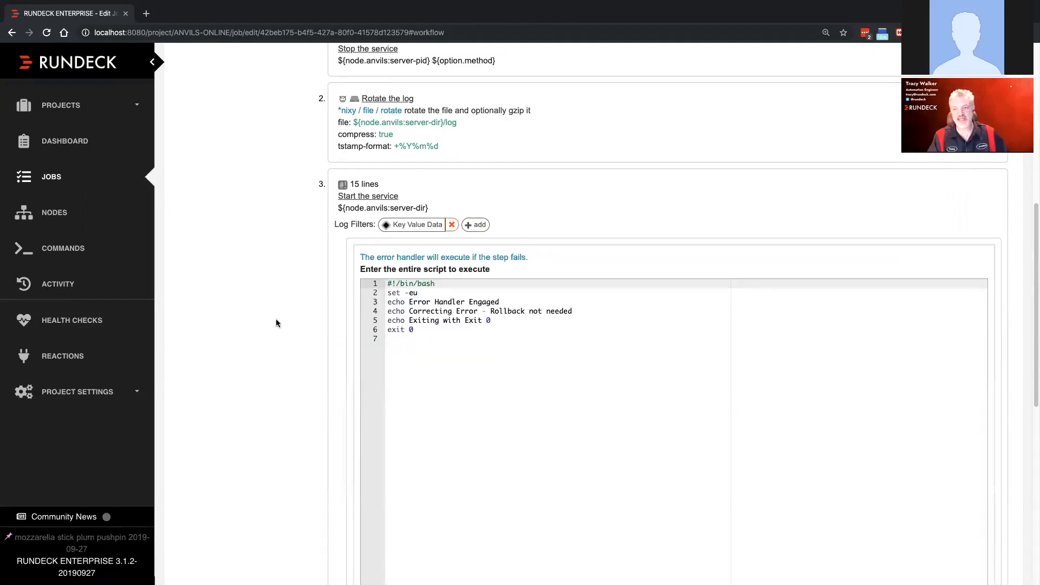
{"action": "scroll", "coordinate": [275, 323], "scroll_direction": "down", "scroll_amount": 4}
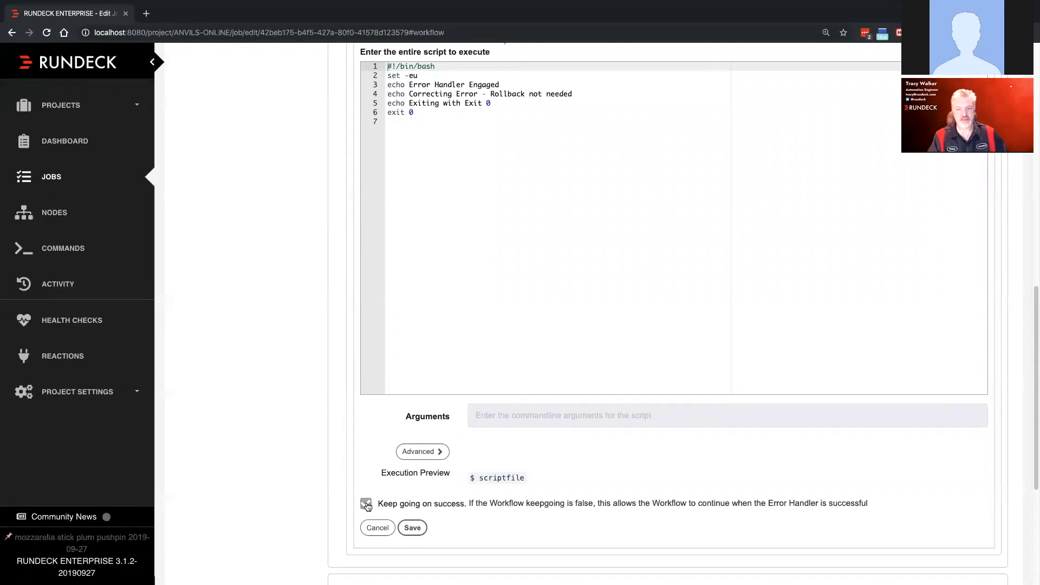
{"action": "left_click", "coordinate": [412, 528]}
- Check the workflow's behavior setting for a failed step, save the edited job and run it again
{"action": "scroll", "coordinate": [454, 311], "scroll_direction": "up", "scroll_amount": 5}
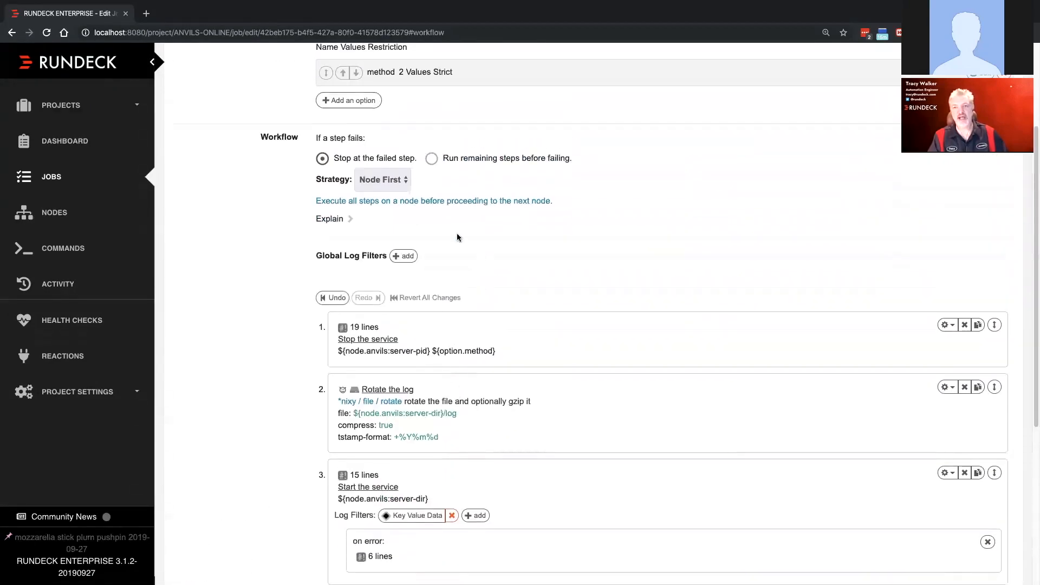
{"action": "scroll", "coordinate": [505, 221], "scroll_direction": "up", "scroll_amount": 2}
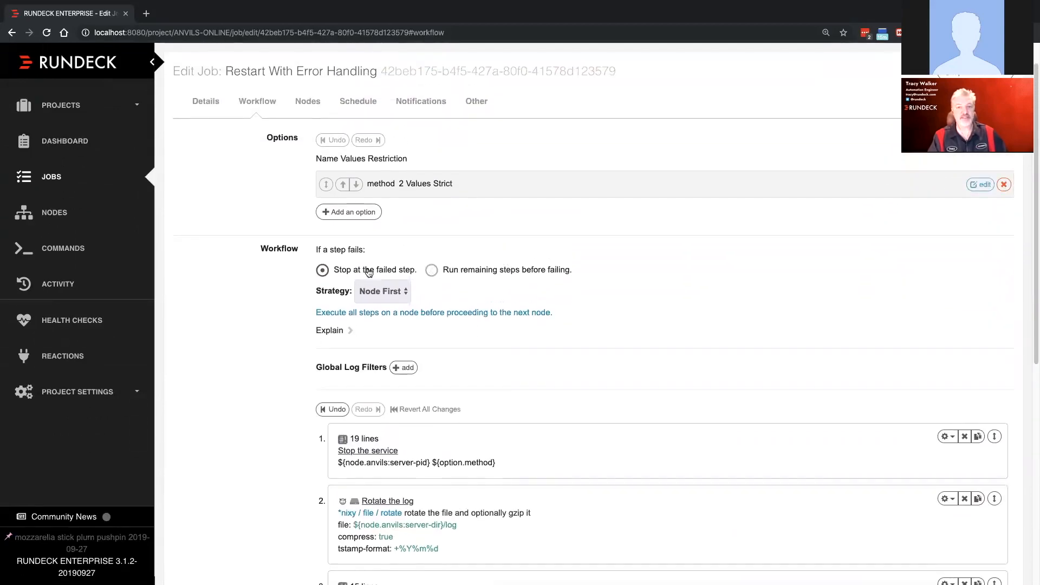
{"action": "scroll", "coordinate": [232, 277], "scroll_direction": "down", "scroll_amount": 7}
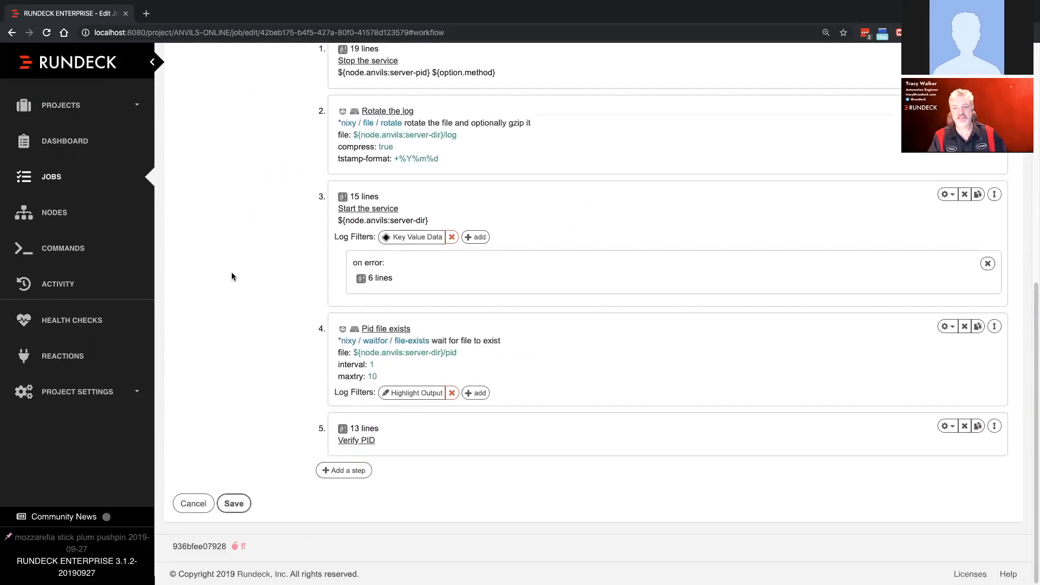
{"action": "left_click", "coordinate": [234, 505]}
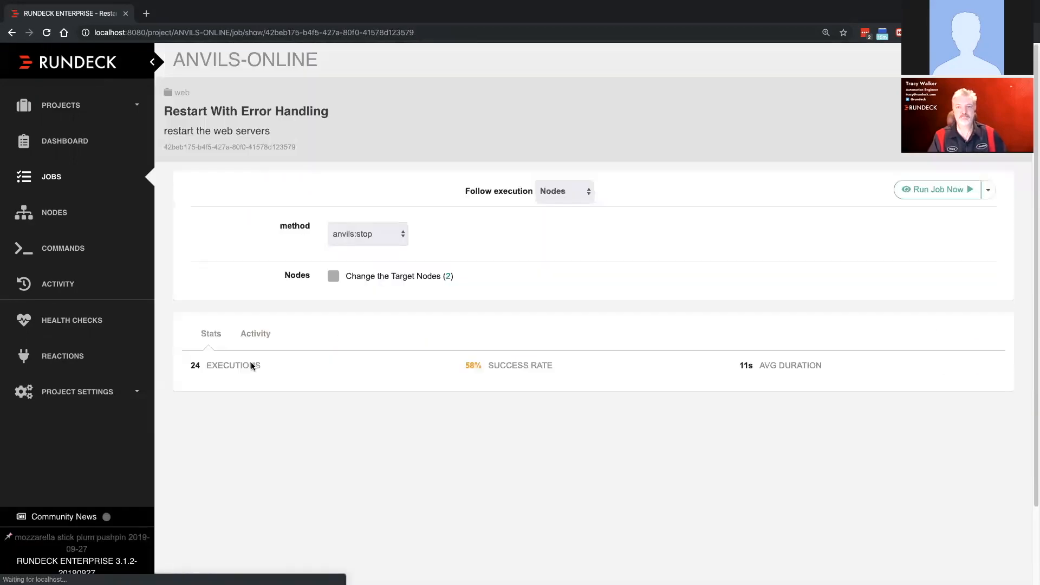
{"action": "left_click", "coordinate": [930, 195]}
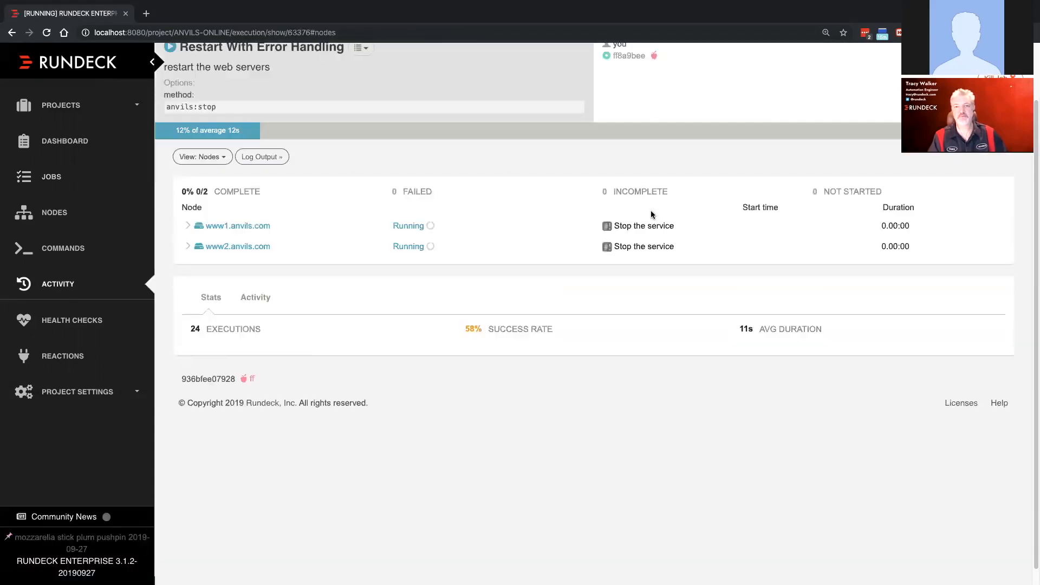
- Inspect the "Start the service" output and the following steps' status on node www1.anvils.com
{"action": "left_click", "coordinate": [187, 226]}
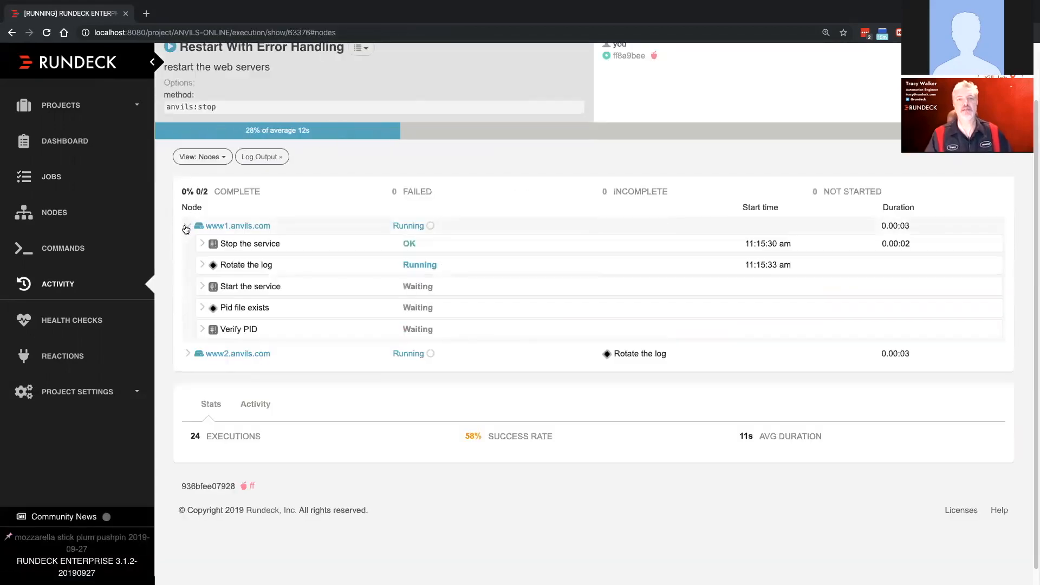
{"action": "left_click", "coordinate": [202, 287]}
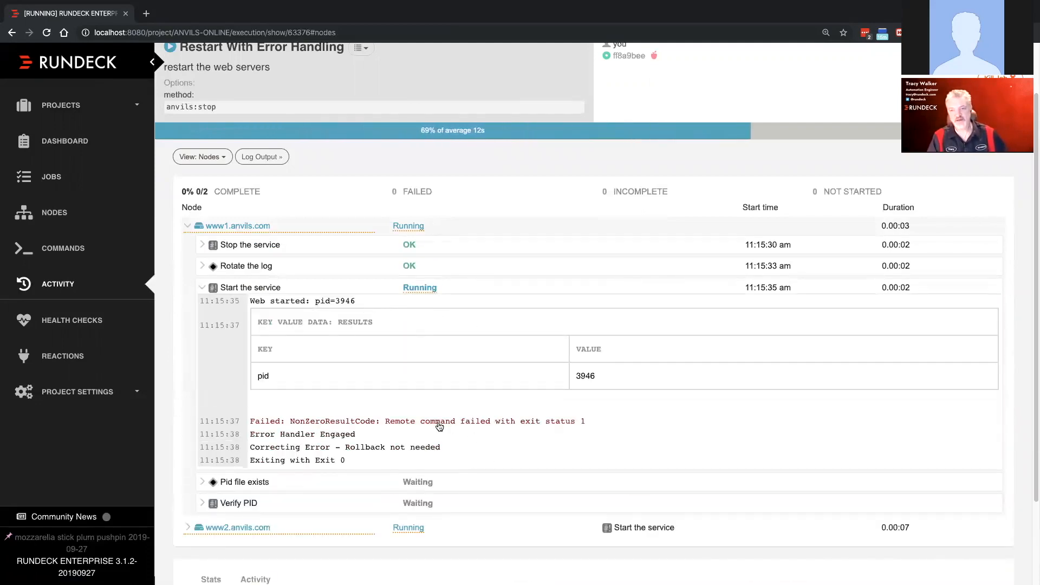
{"action": "scroll", "coordinate": [438, 427], "scroll_direction": "down", "scroll_amount": 2}
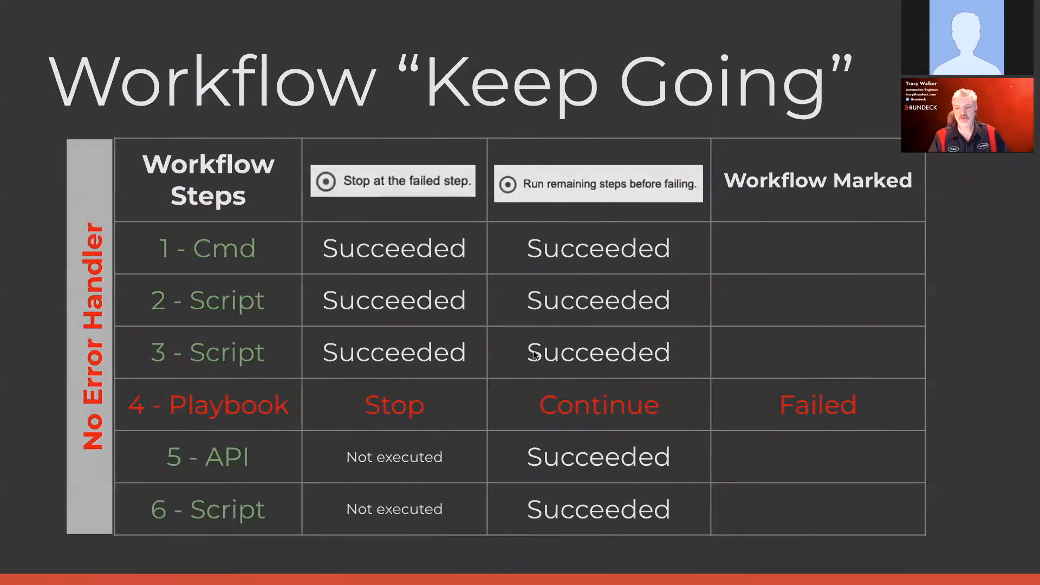
{"action": "key", "text": "Right"}
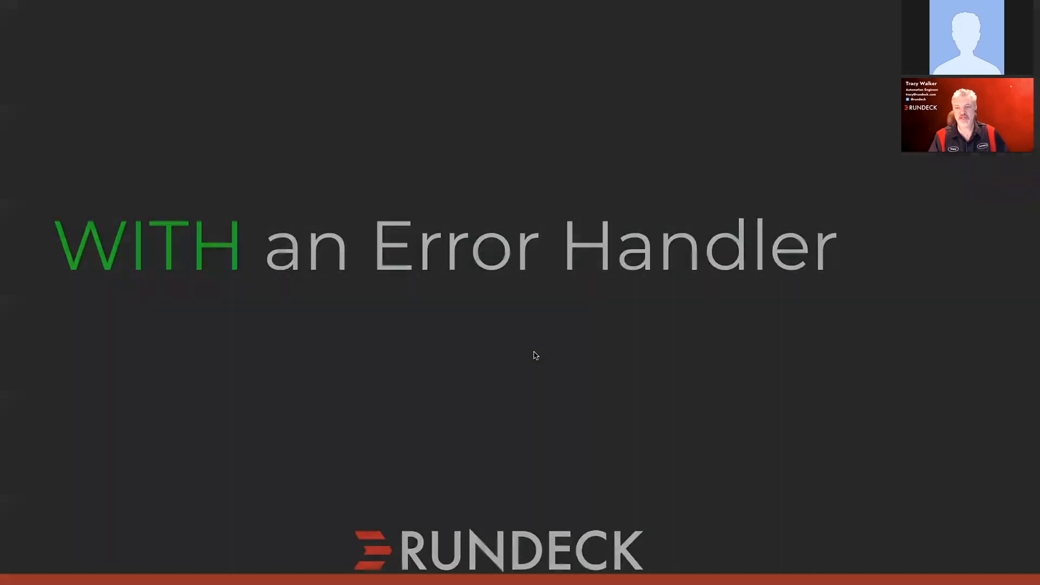
{"action": "key", "text": "Right"}
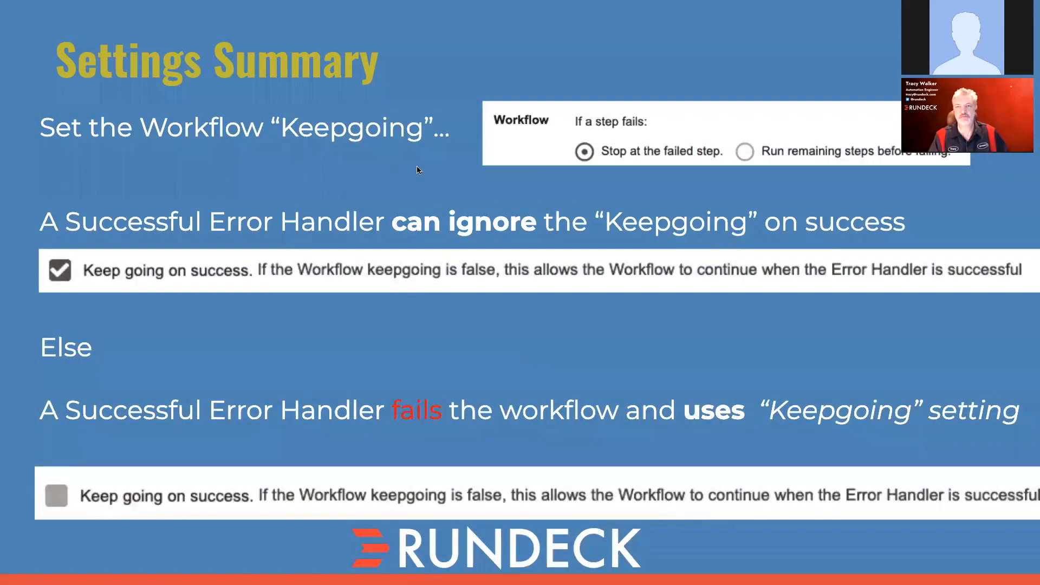
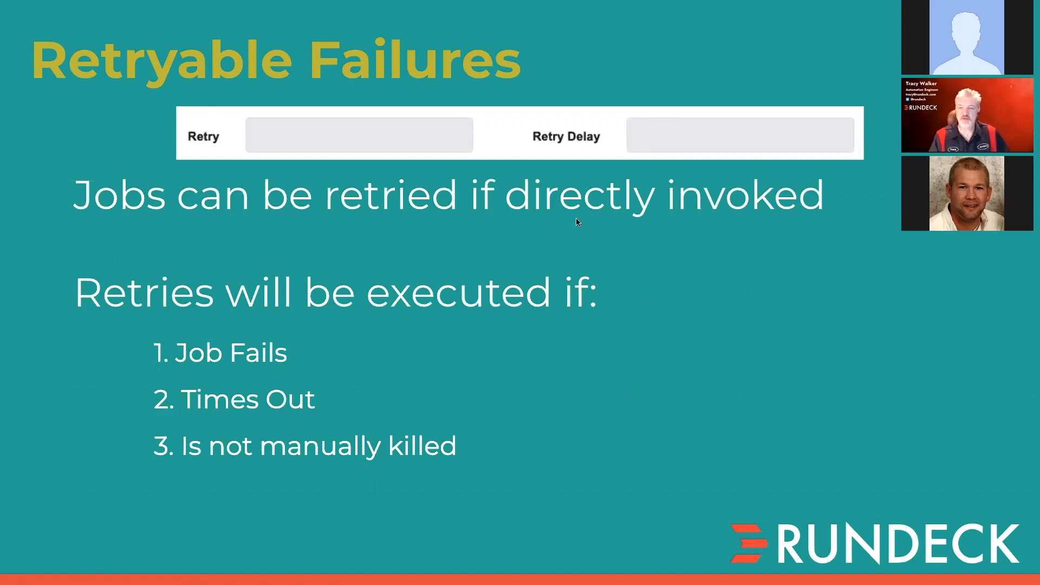
- Switch from the slides to Rundeck and show the Retry and Retry Delay settings of the "Restart With Error Handling" job
{"action": "key", "text": "ctrl+Left"}
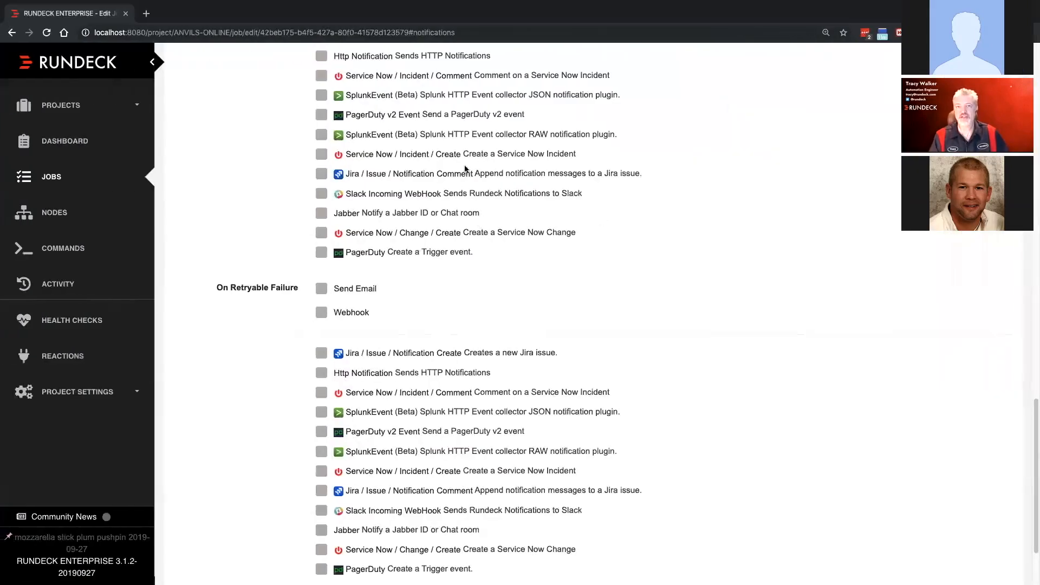
{"action": "scroll", "coordinate": [197, 86], "scroll_direction": "up", "scroll_amount": 3}
{"action": "scroll", "coordinate": [198, 86], "scroll_direction": "up", "scroll_amount": 15}
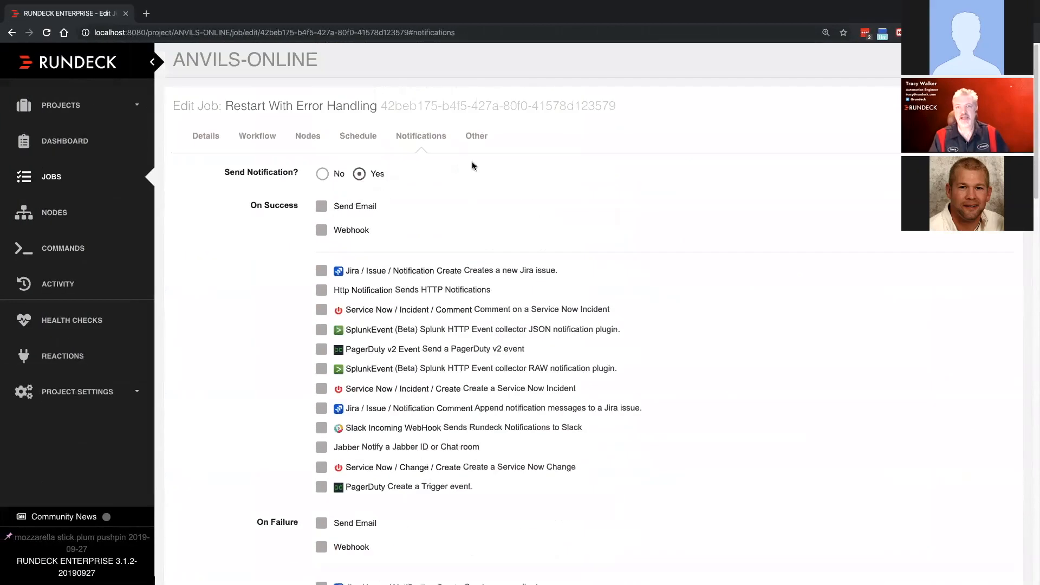
{"action": "left_click", "coordinate": [471, 141]}
{"action": "scroll", "coordinate": [249, 240], "scroll_direction": "down", "scroll_amount": 5}
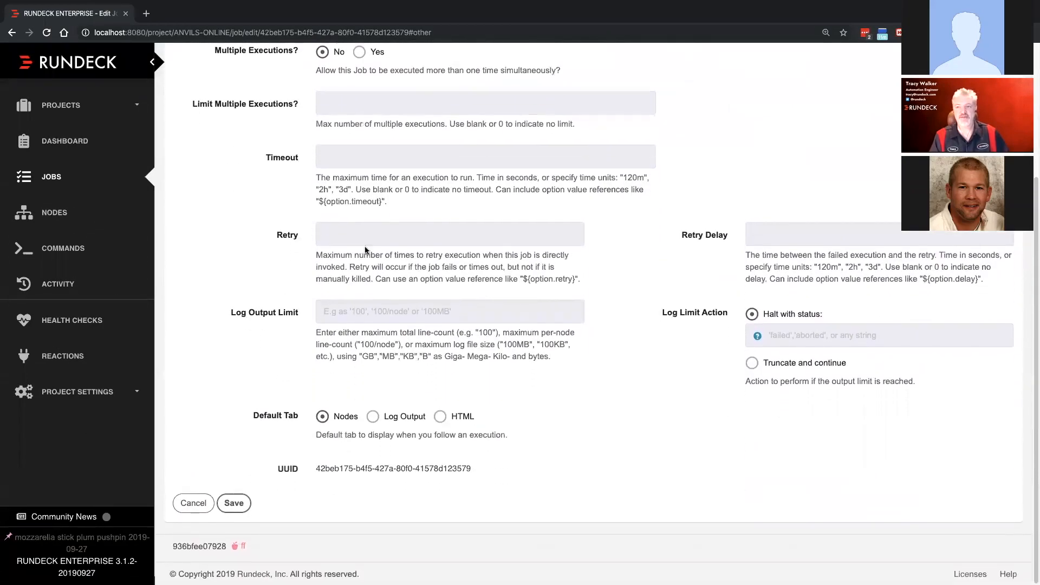
{"action": "left_click", "coordinate": [339, 234]}
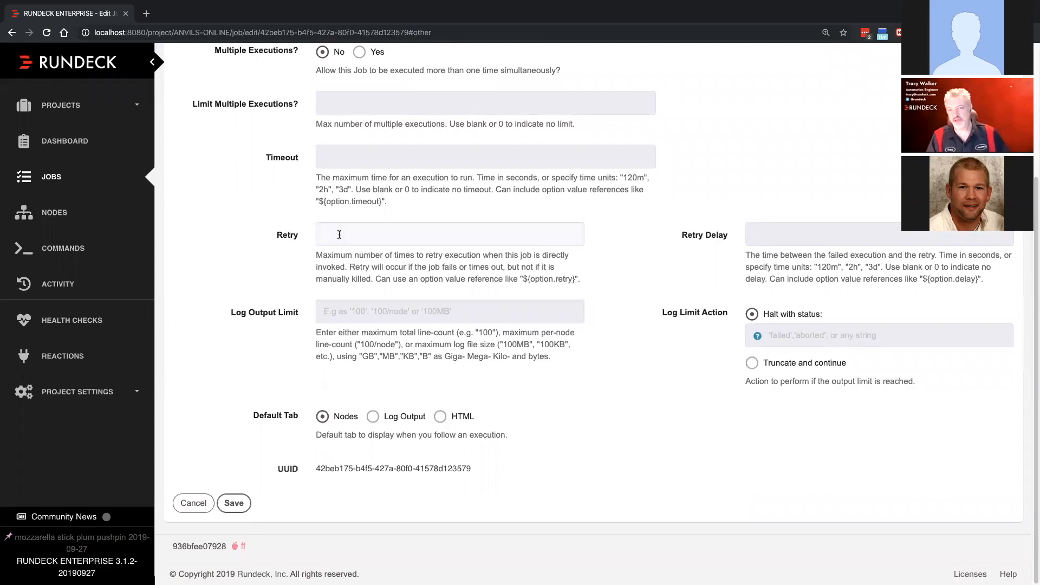
{"action": "left_click", "coordinate": [765, 236]}
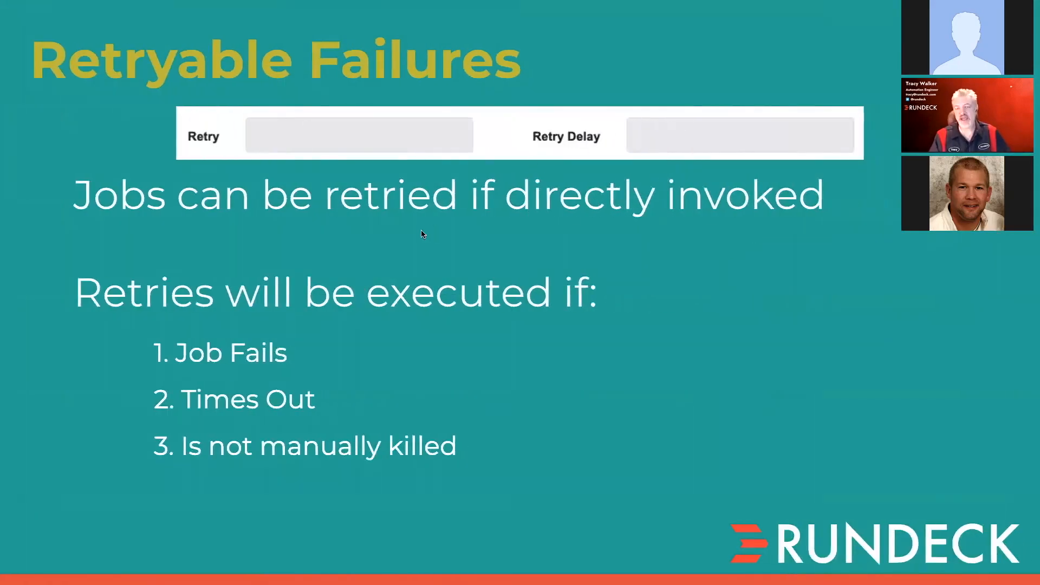
- Advance the presentation to the Notifications slide, and return to Rundeck to show the job's workflow steps
{"action": "key", "text": "Right"}
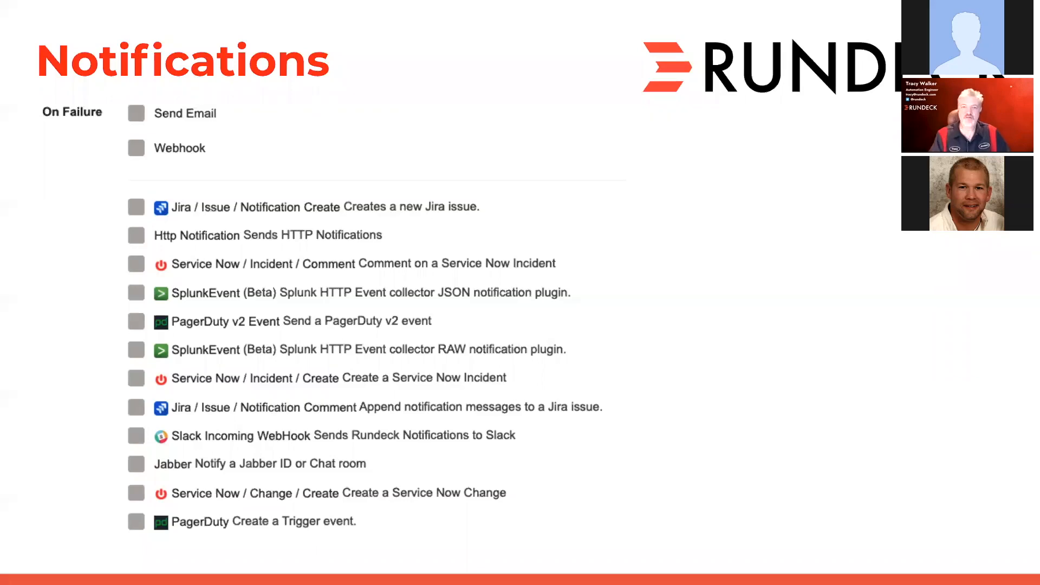
{"action": "key", "text": "ctrl+Left"}
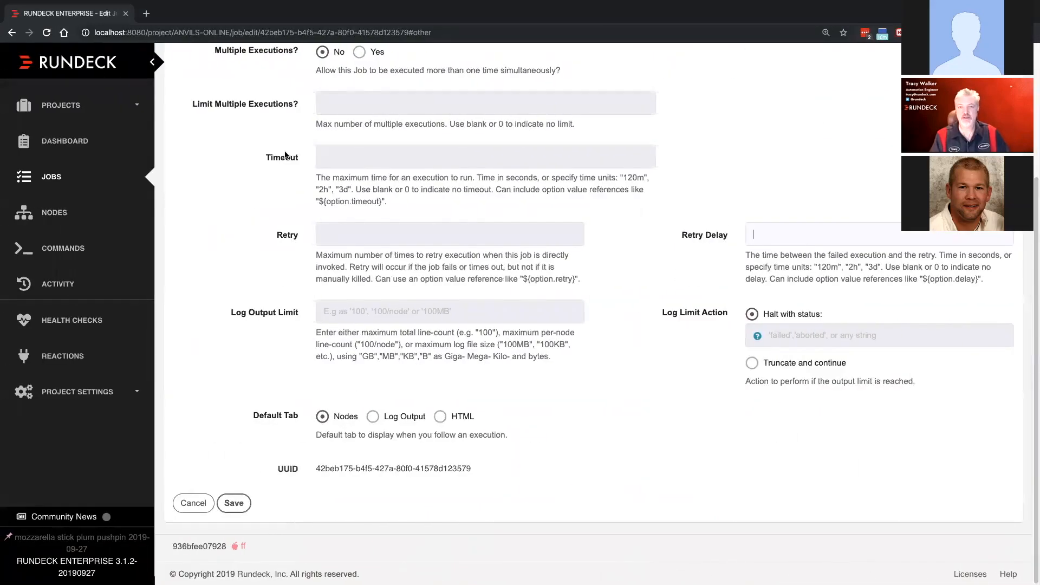
{"action": "scroll", "coordinate": [286, 155], "scroll_direction": "up", "scroll_amount": 3}
{"action": "left_click", "coordinate": [252, 138]}
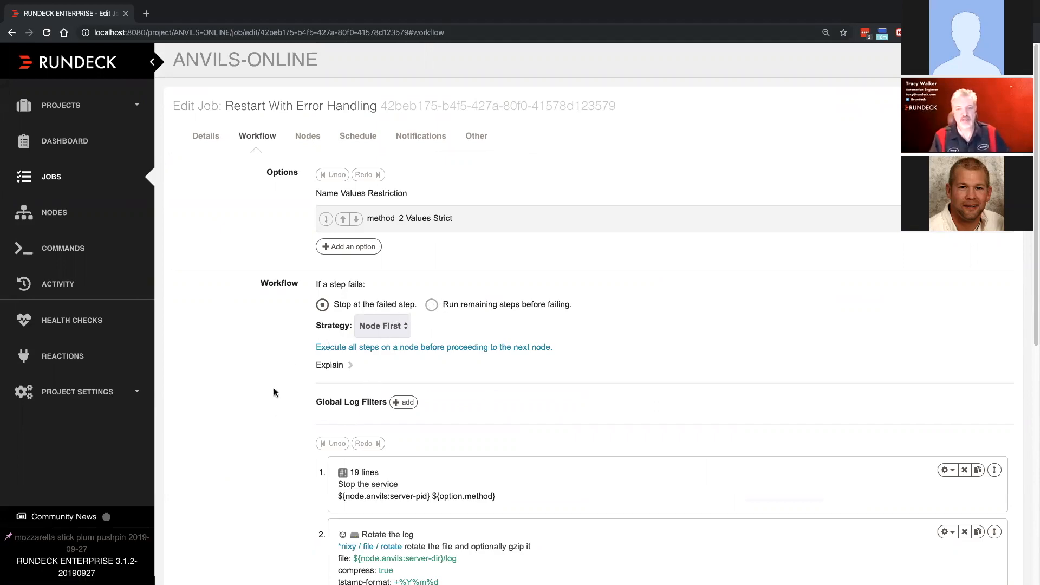
{"action": "scroll", "coordinate": [274, 388], "scroll_direction": "down", "scroll_amount": 5}
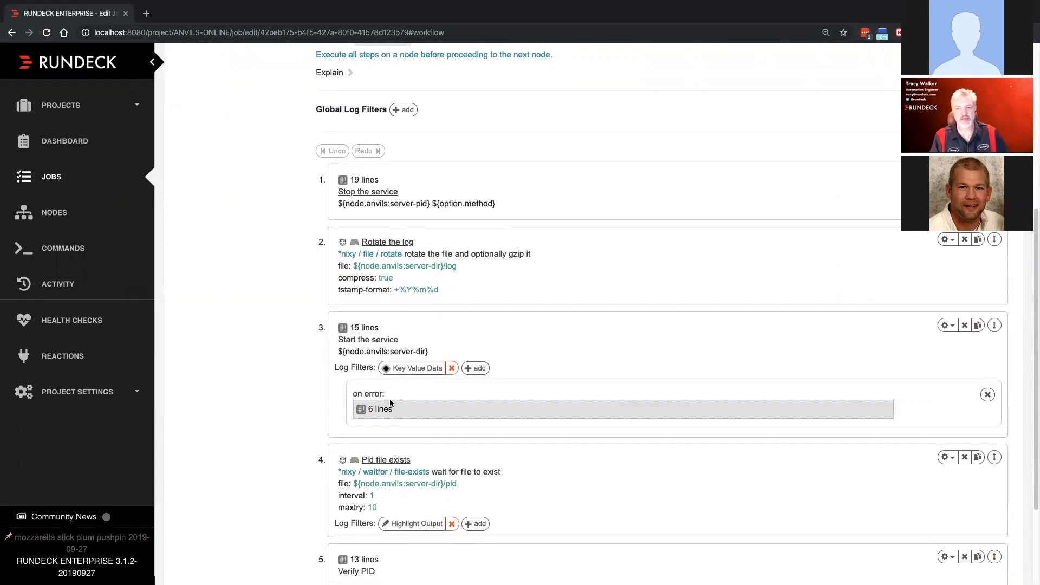
- Enable "Keep going on success" in the error handler of "Start the service", check its script and save the handler
{"action": "left_click", "coordinate": [415, 411]}
{"action": "scroll", "coordinate": [279, 417], "scroll_direction": "down", "scroll_amount": 7}
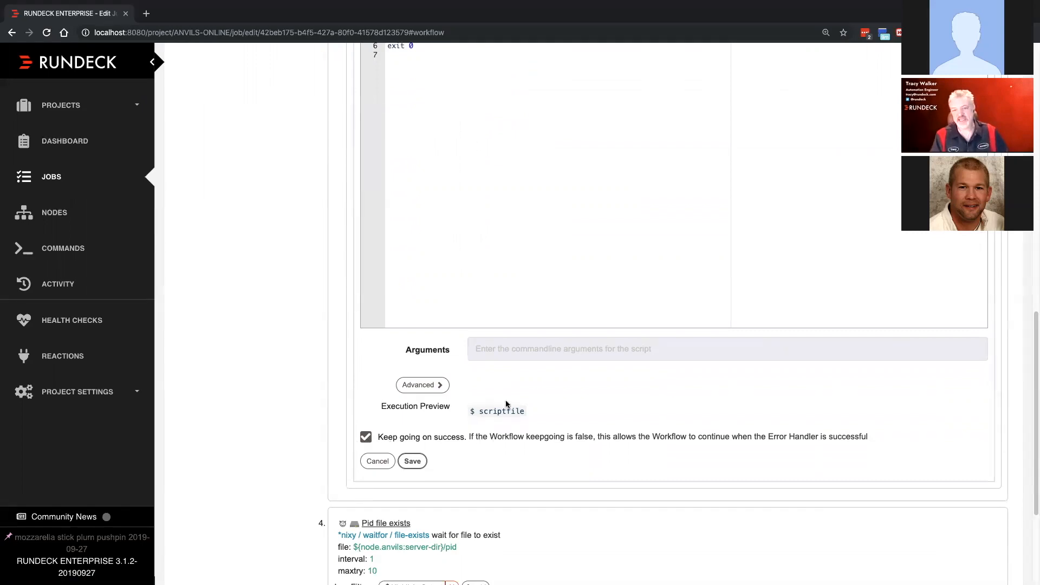
{"action": "scroll", "coordinate": [489, 343], "scroll_direction": "up", "scroll_amount": 2}
{"action": "scroll", "coordinate": [489, 343], "scroll_direction": "up", "scroll_amount": 3}
{"action": "left_click", "coordinate": [423, 263]}
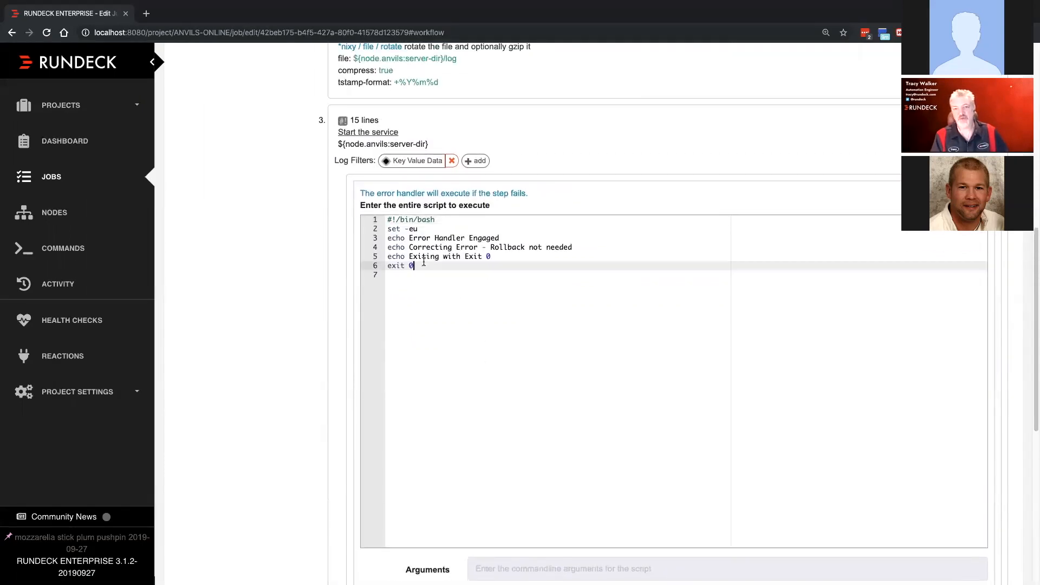
{"action": "scroll", "coordinate": [455, 327], "scroll_direction": "down", "scroll_amount": 5}
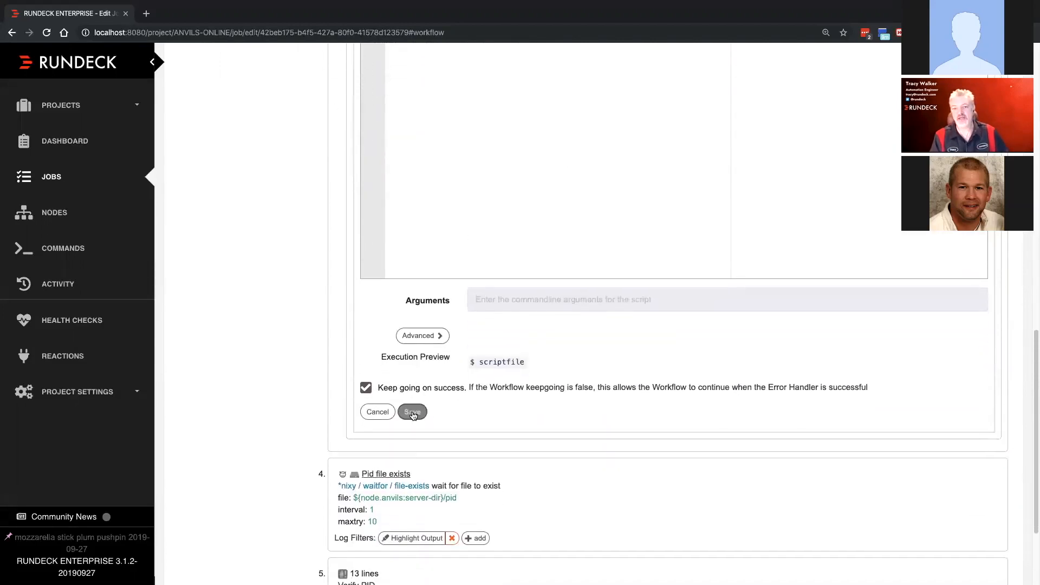
{"action": "left_click", "coordinate": [413, 412]}
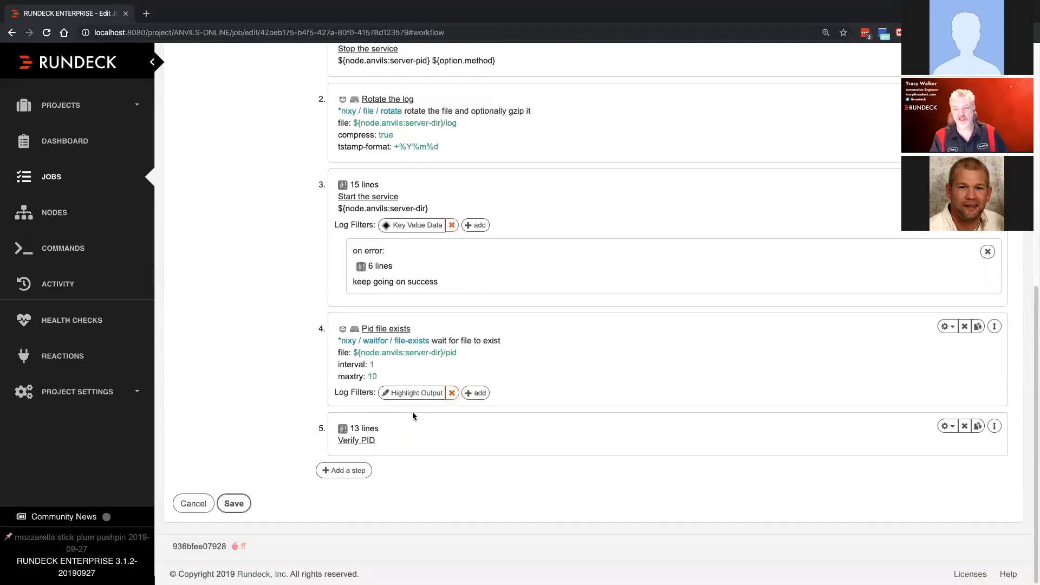
- Save and run the edited job, and inspect the "Start the service" output on node www1.anvils.com
{"action": "left_click", "coordinate": [231, 506]}
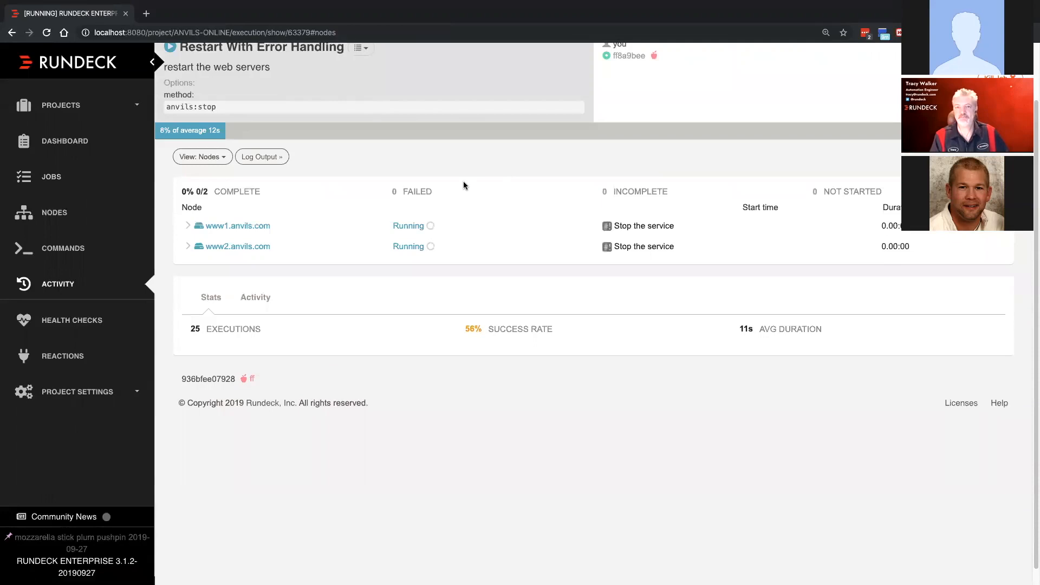
{"action": "left_click", "coordinate": [188, 226]}
{"action": "left_click", "coordinate": [203, 287]}
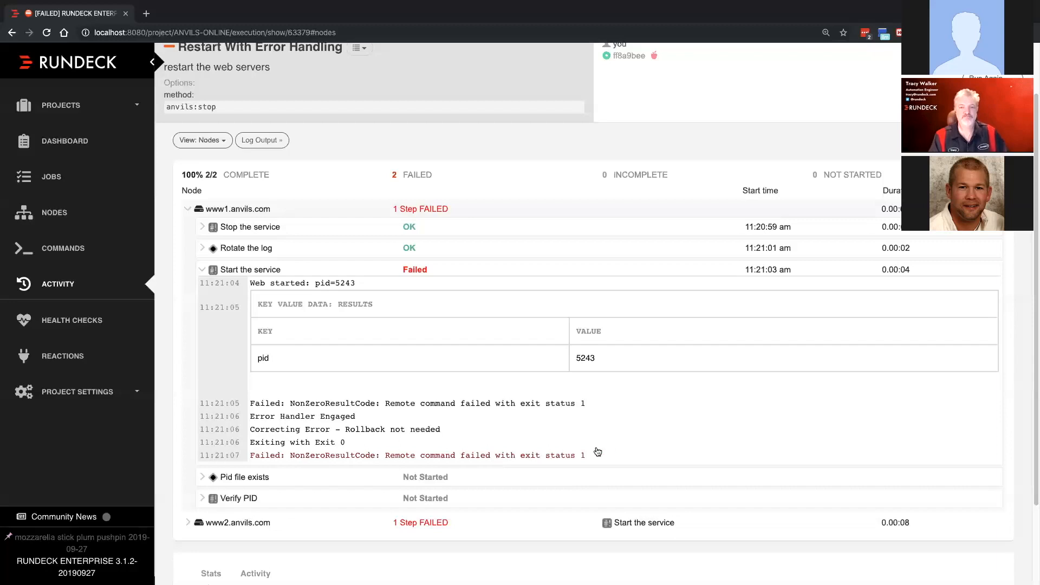
{"action": "scroll", "coordinate": [448, 445], "scroll_direction": "down", "scroll_amount": 2}
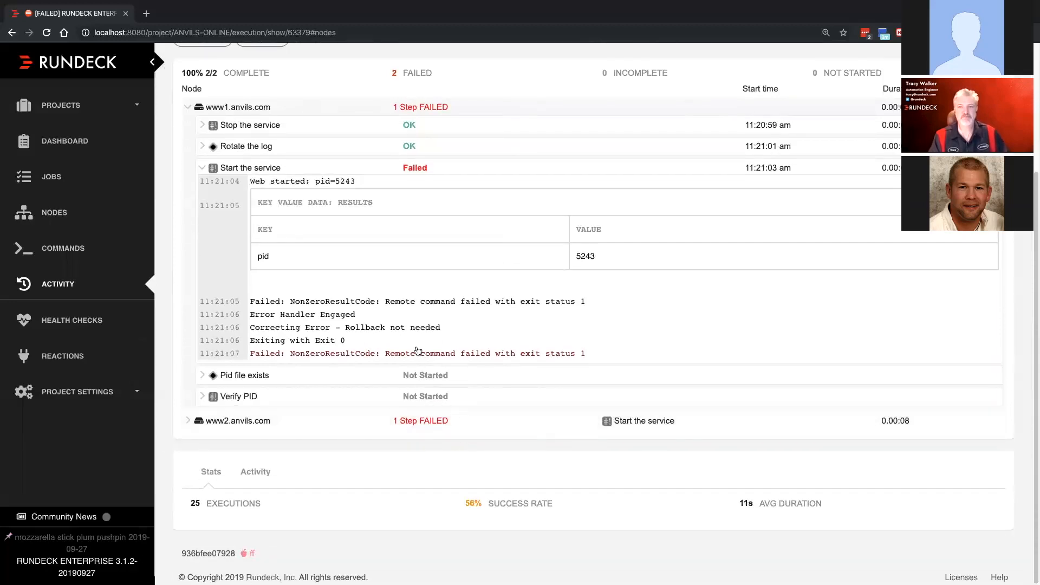
- Reopen the "Restart With Error Handling" job for editing and review its workflow steps and error handler
{"action": "scroll", "coordinate": [418, 351], "scroll_direction": "up", "scroll_amount": 3}
{"action": "left_click", "coordinate": [360, 112]}
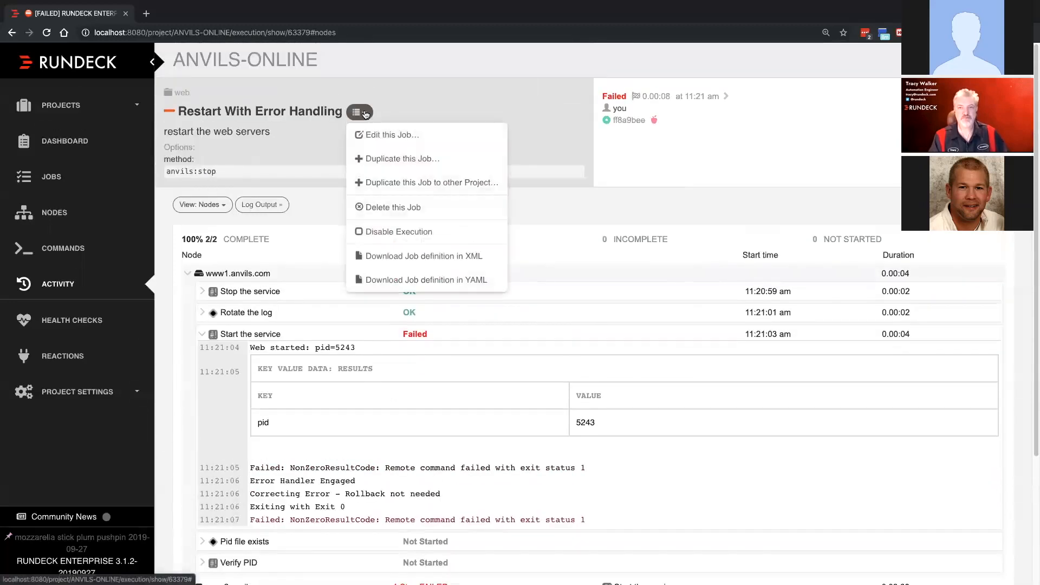
{"action": "left_click", "coordinate": [403, 137]}
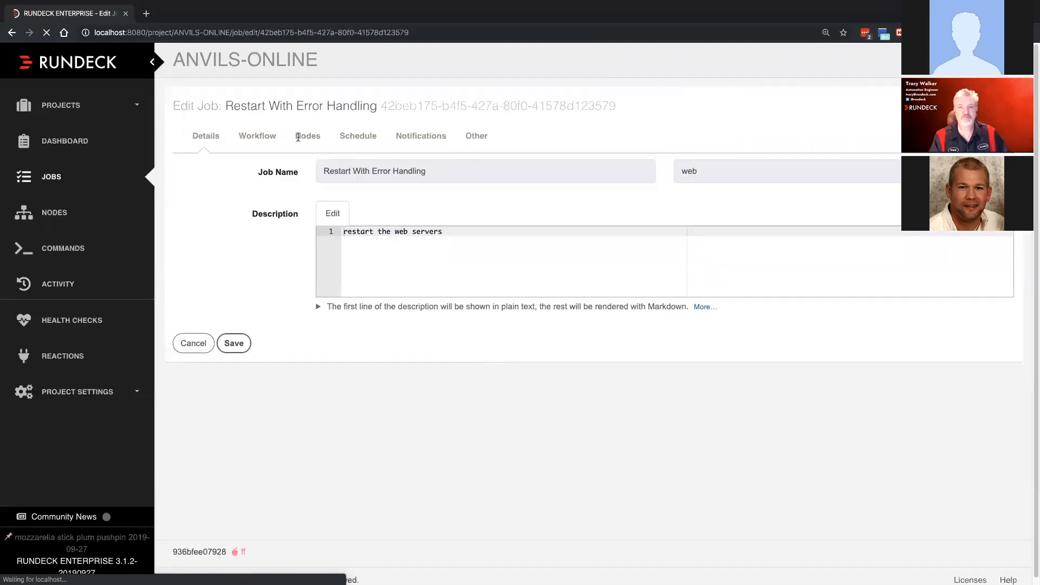
{"action": "left_click", "coordinate": [259, 136]}
{"action": "scroll", "coordinate": [474, 416], "scroll_direction": "down", "scroll_amount": 6}
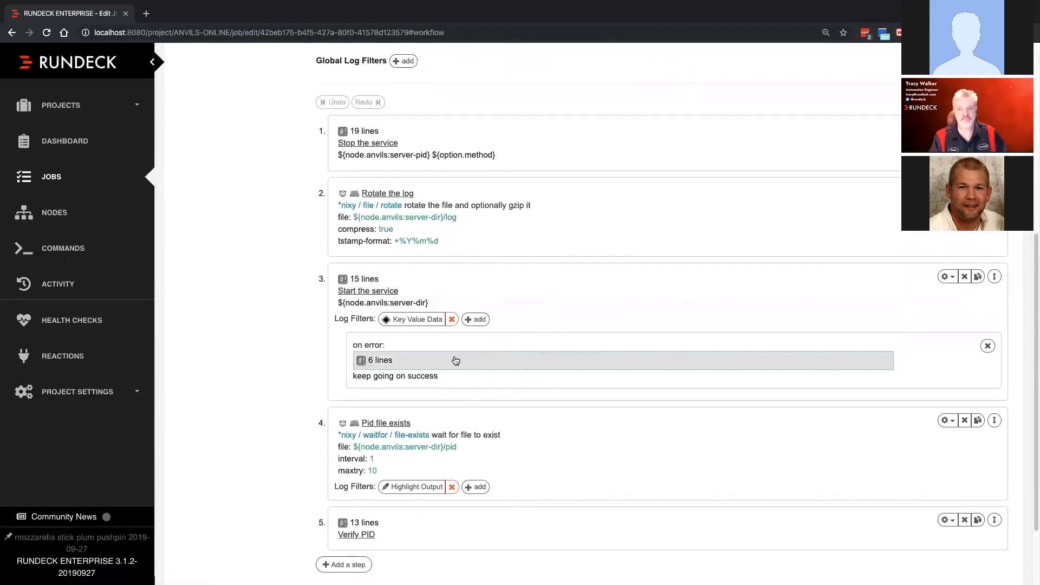
{"action": "scroll", "coordinate": [517, 425], "scroll_direction": "down", "scroll_amount": 2}
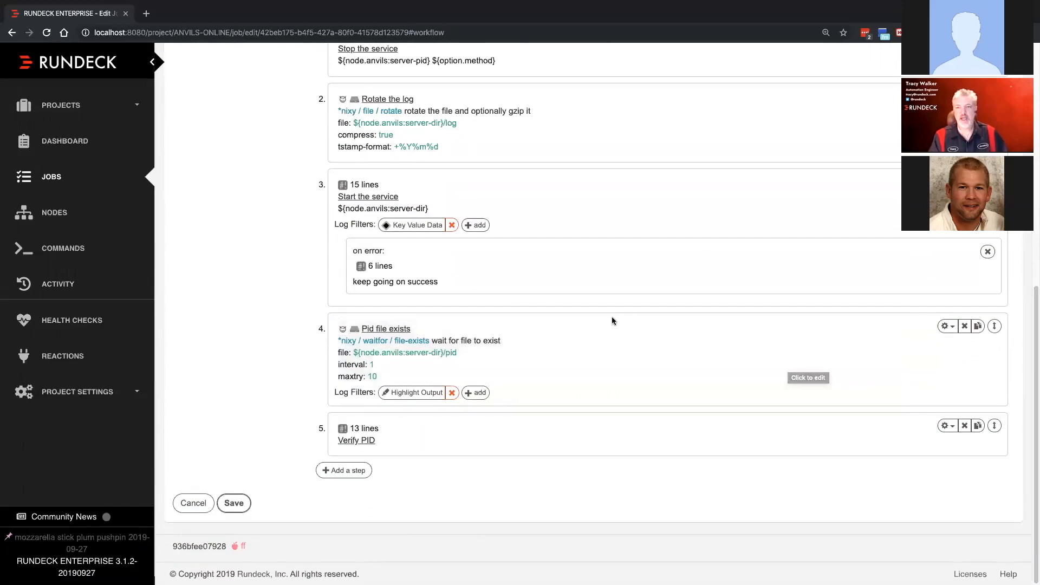
- Start adding an error handler to the "Pid file exists" step and browse the available node step types
{"action": "left_click", "coordinate": [947, 327]}
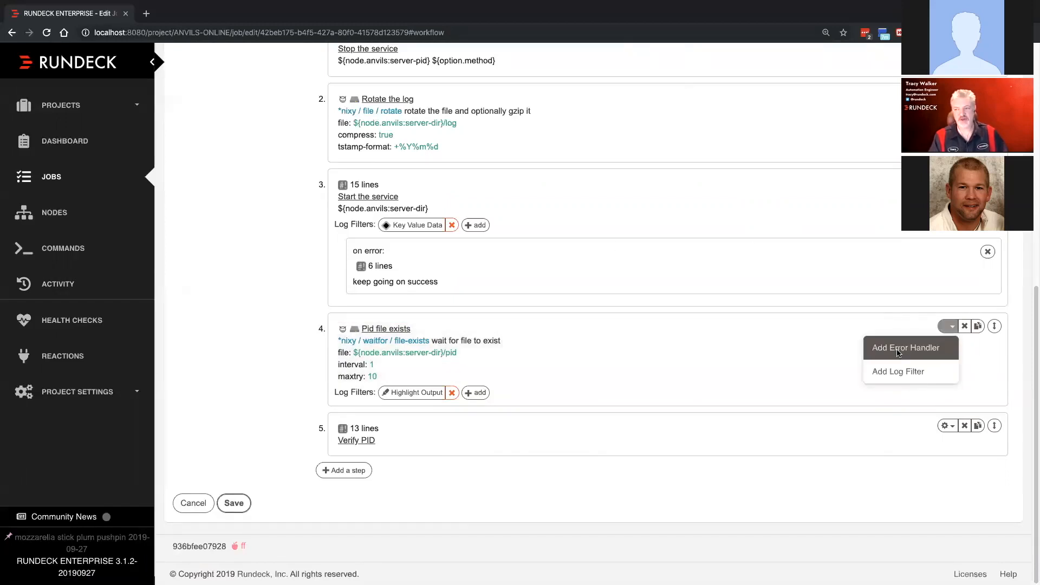
{"action": "left_click", "coordinate": [899, 350]}
{"action": "scroll", "coordinate": [257, 415], "scroll_direction": "down", "scroll_amount": 4}
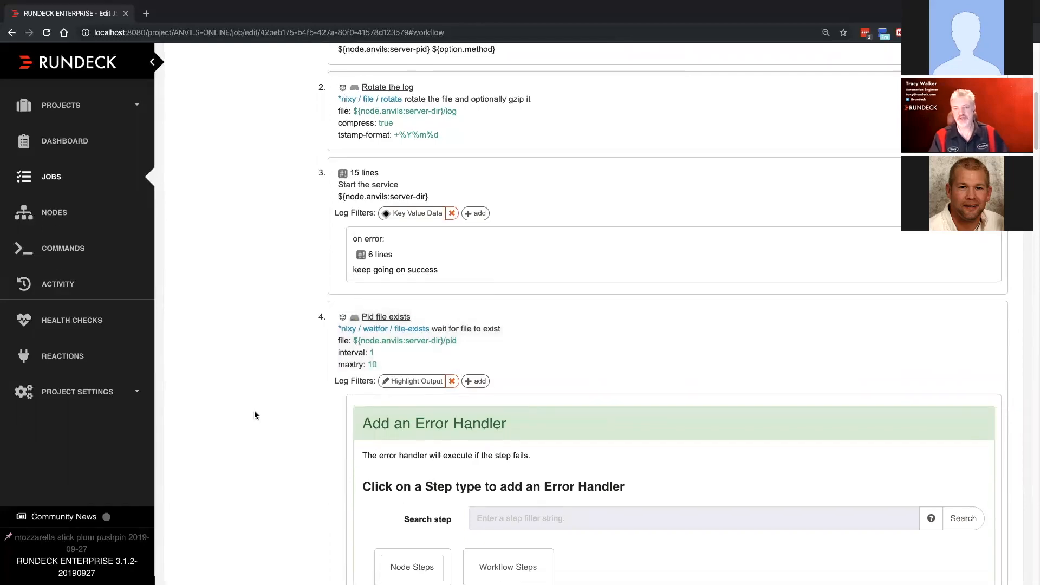
{"action": "scroll", "coordinate": [382, 431], "scroll_direction": "down", "scroll_amount": 3}
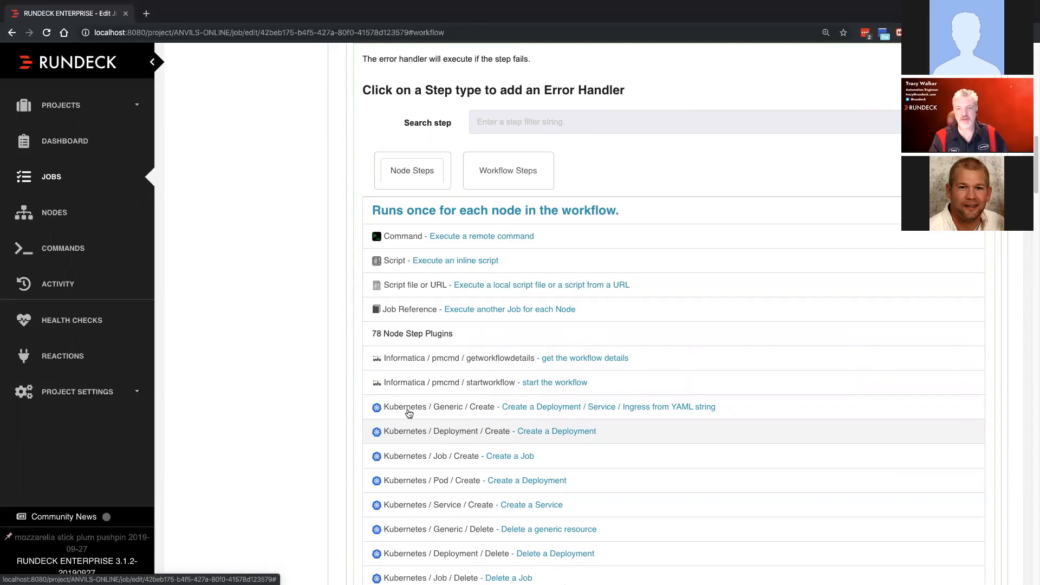
{"action": "scroll", "coordinate": [326, 334], "scroll_direction": "up", "scroll_amount": 4}
{"action": "scroll", "coordinate": [327, 331], "scroll_direction": "down", "scroll_amount": 6}
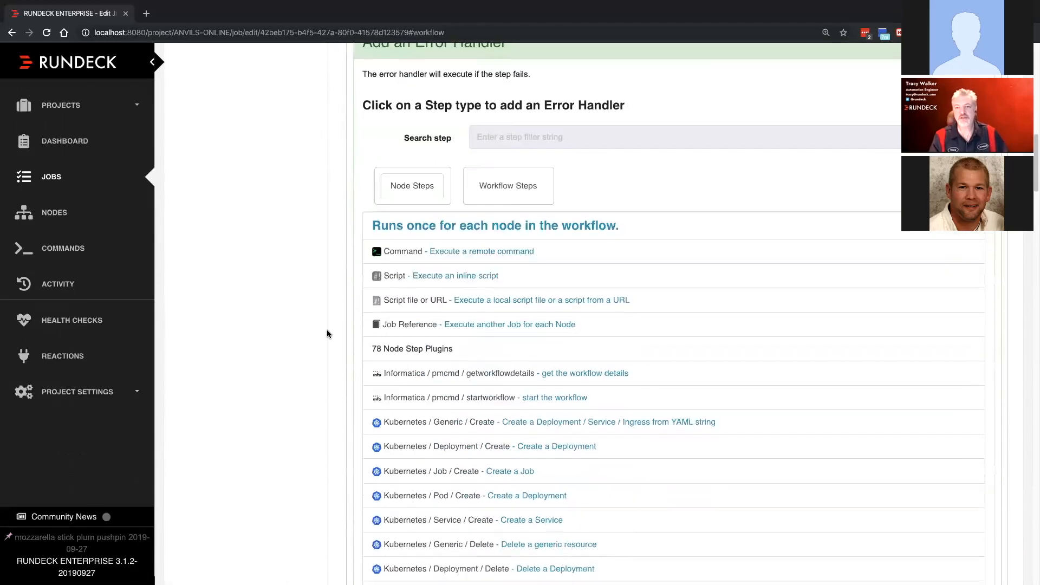
{"action": "scroll", "coordinate": [326, 330], "scroll_direction": "up", "scroll_amount": 15}
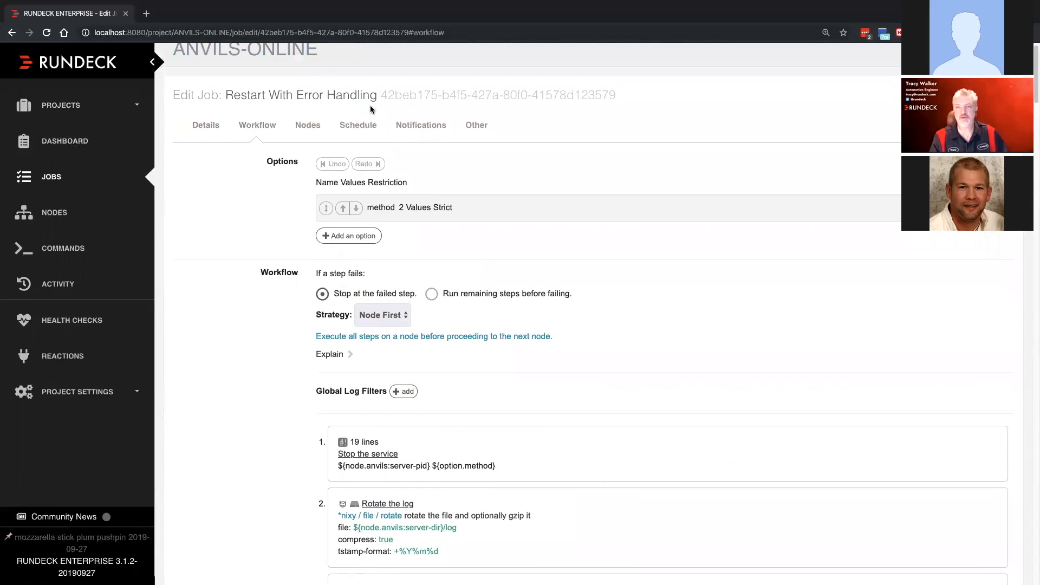
- Leave the job editor without saving and open the definition of "Restart With Error Handling" from the project's job list
{"action": "left_click", "coordinate": [57, 175]}
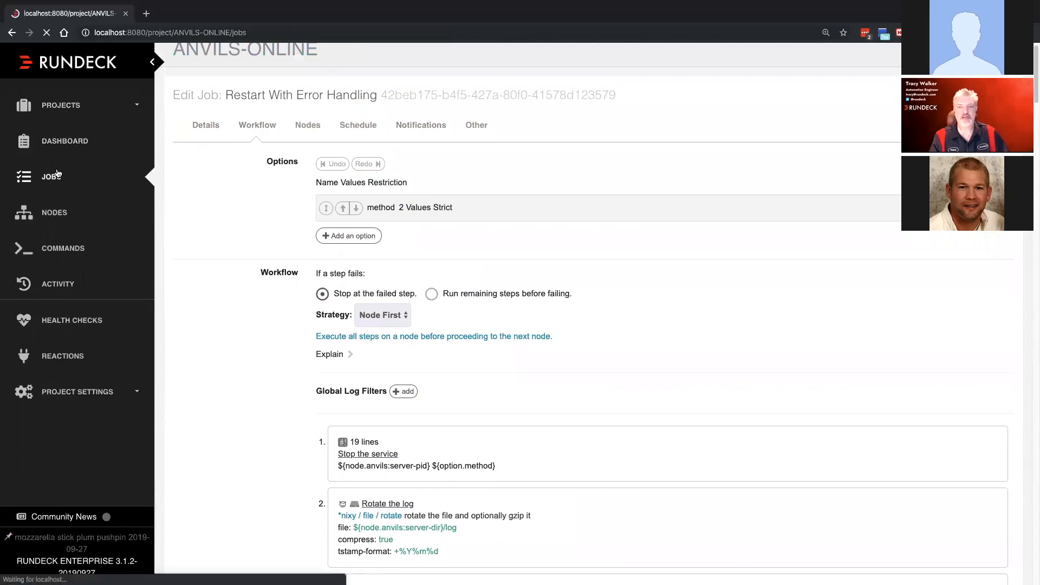
{"action": "scroll", "coordinate": [366, 291], "scroll_direction": "down", "scroll_amount": 1}
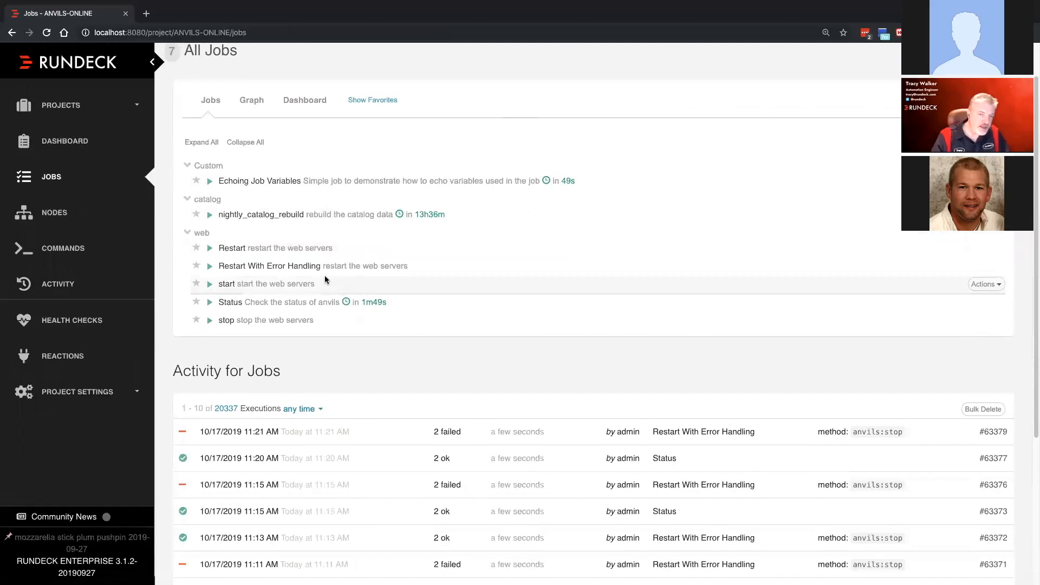
{"action": "left_click", "coordinate": [256, 267]}
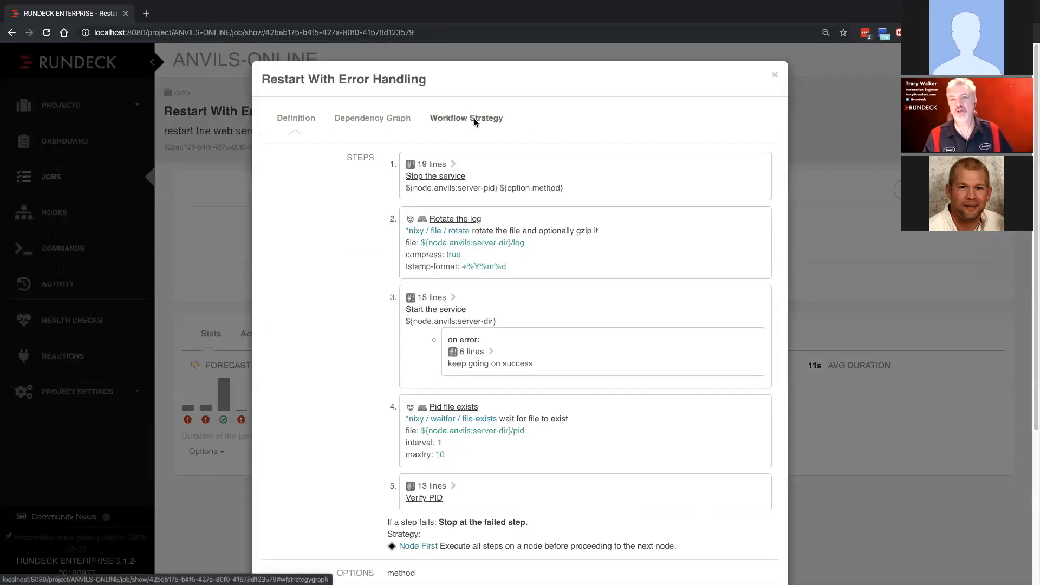
- Examine the job's workflow strategy graph with its error handler branch from start to end, and close the definition
{"action": "left_click", "coordinate": [466, 118]}
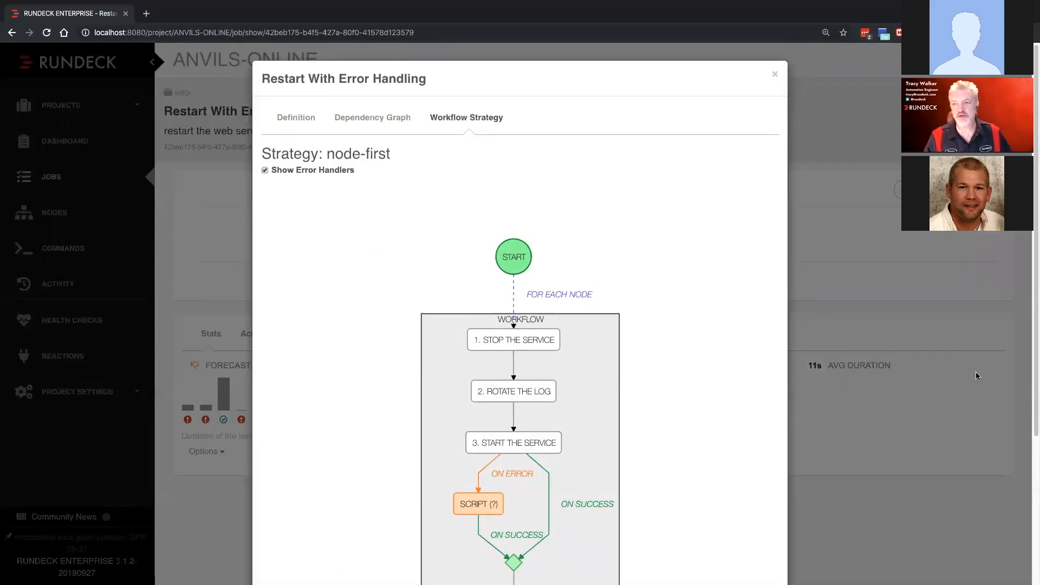
{"action": "scroll", "coordinate": [977, 372], "scroll_direction": "down", "scroll_amount": 3}
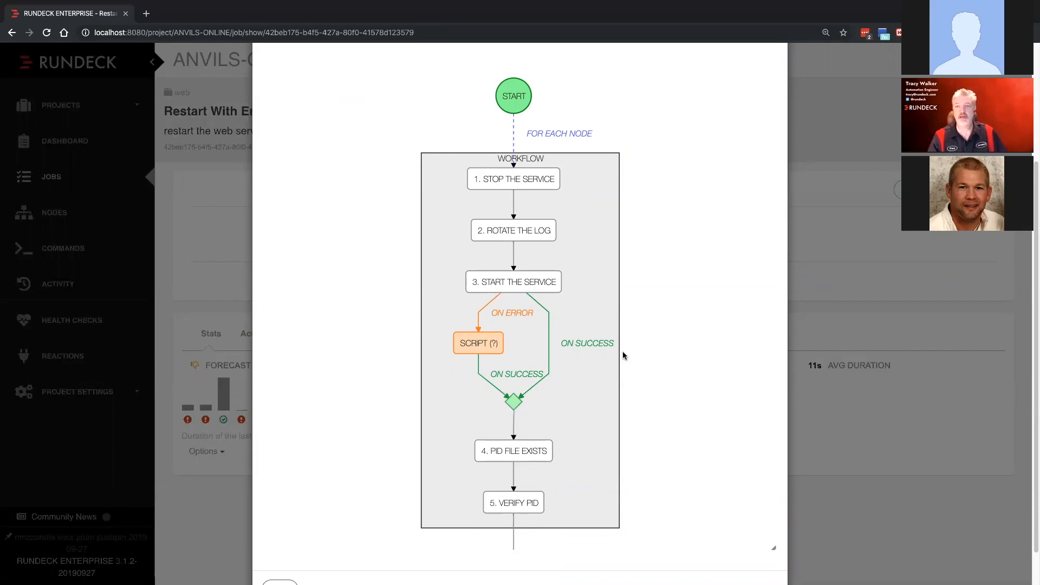
{"action": "scroll", "coordinate": [646, 311], "scroll_direction": "up", "scroll_amount": 1}
{"action": "scroll", "coordinate": [646, 313], "scroll_direction": "up", "scroll_amount": 1}
{"action": "scroll", "coordinate": [645, 313], "scroll_direction": "down", "scroll_amount": 3}
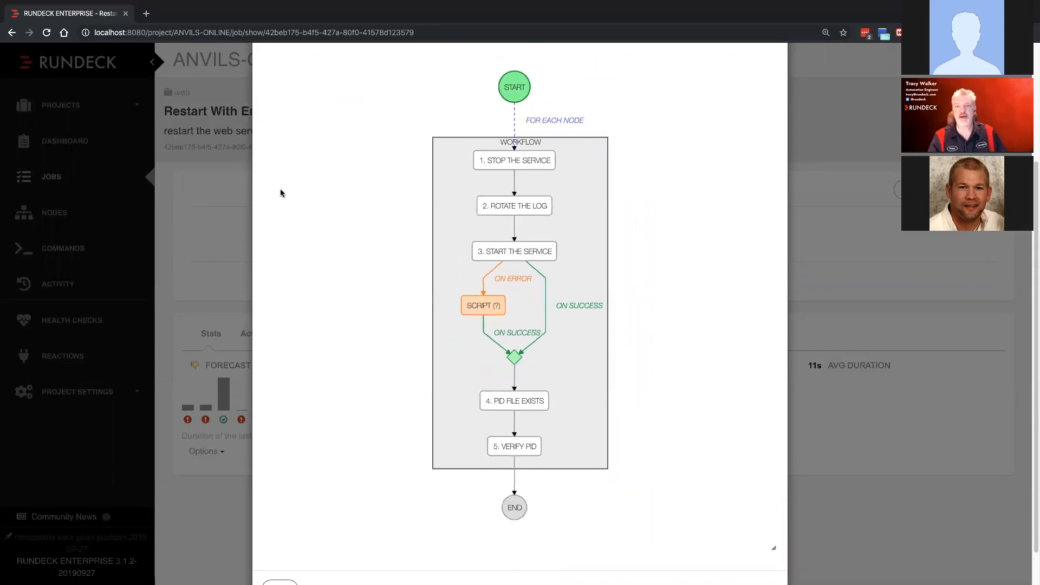
{"action": "left_click", "coordinate": [217, 167]}
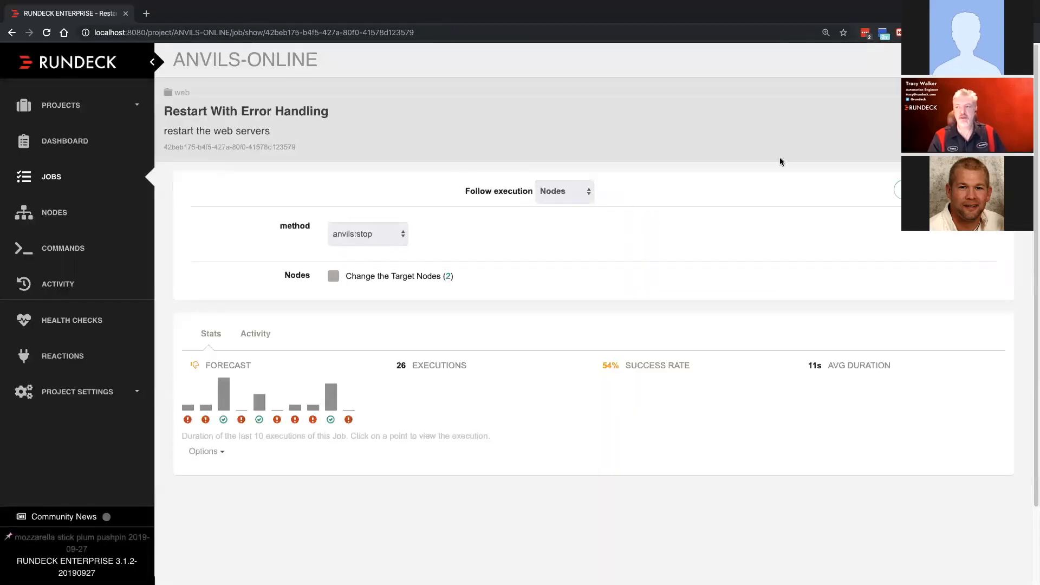
- Open the "Restart With Error Handling" job for editing and examine its workflow's "If a step fails" setting
{"action": "left_click", "coordinate": [1000, 94]}
{"action": "left_click", "coordinate": [948, 116]}
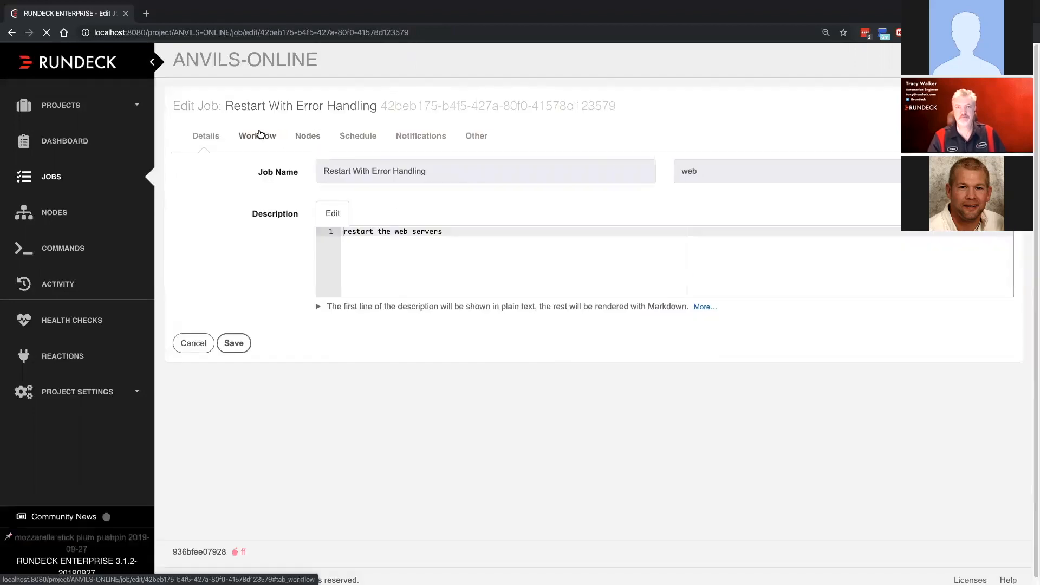
{"action": "left_click", "coordinate": [260, 134]}
{"action": "scroll", "coordinate": [372, 395], "scroll_direction": "down", "scroll_amount": 2}
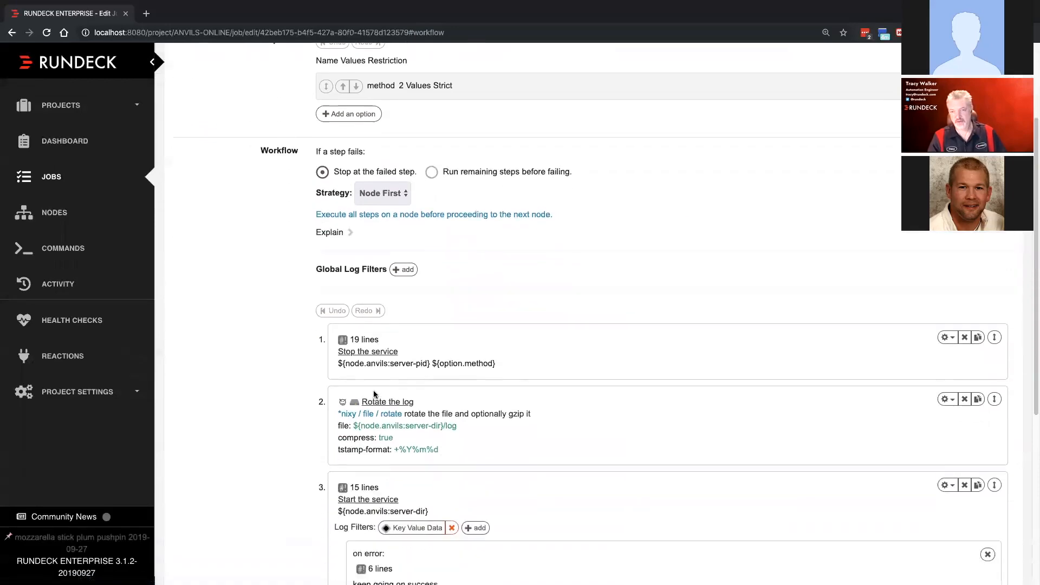
{"action": "scroll", "coordinate": [374, 394], "scroll_direction": "down", "scroll_amount": 3}
{"action": "scroll", "coordinate": [374, 394], "scroll_direction": "up", "scroll_amount": 5}
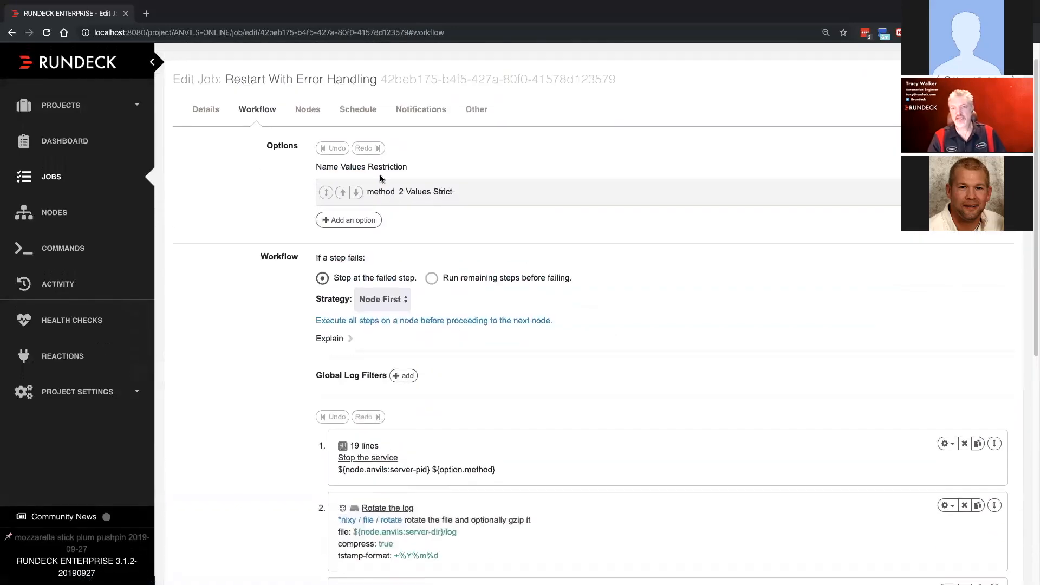
- Set the workflow to run remaining steps before failing, and turn off "Keep going on success" in the "Start the service" step's error handler
{"action": "left_click", "coordinate": [432, 279]}
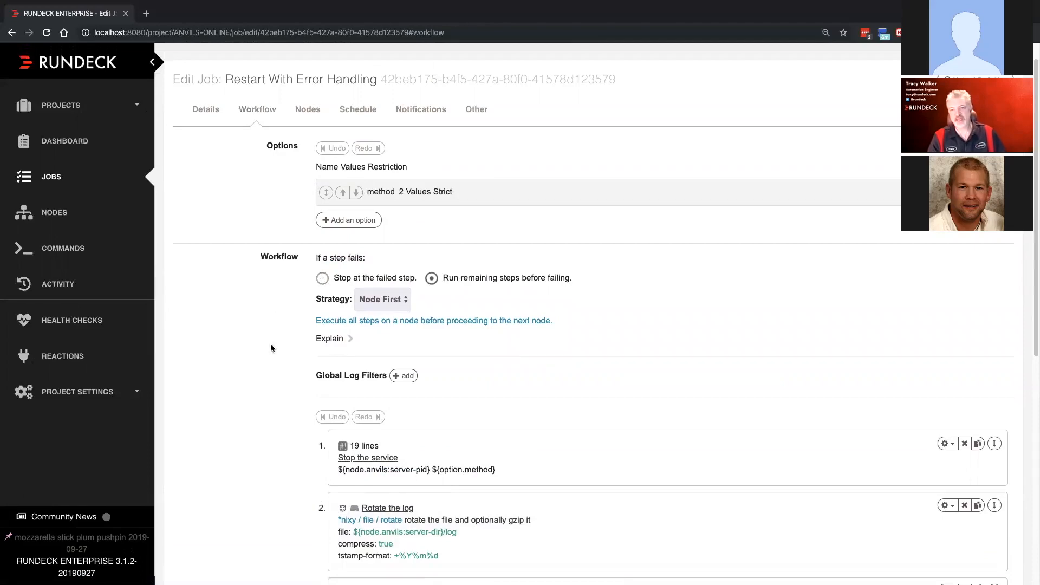
{"action": "scroll", "coordinate": [271, 344], "scroll_direction": "down", "scroll_amount": 6}
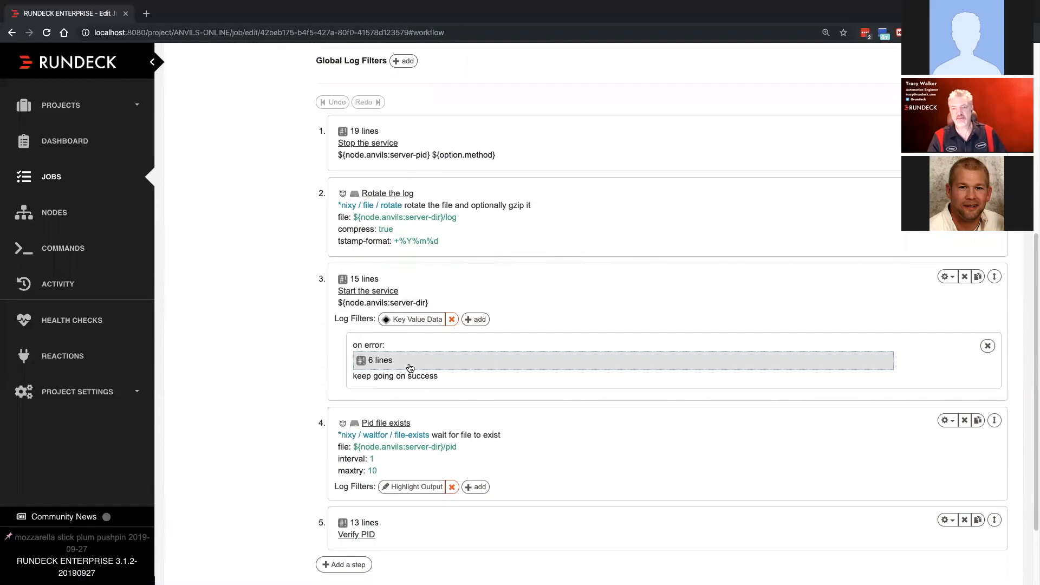
{"action": "left_click", "coordinate": [410, 361]}
{"action": "scroll", "coordinate": [445, 414], "scroll_direction": "down", "scroll_amount": 7}
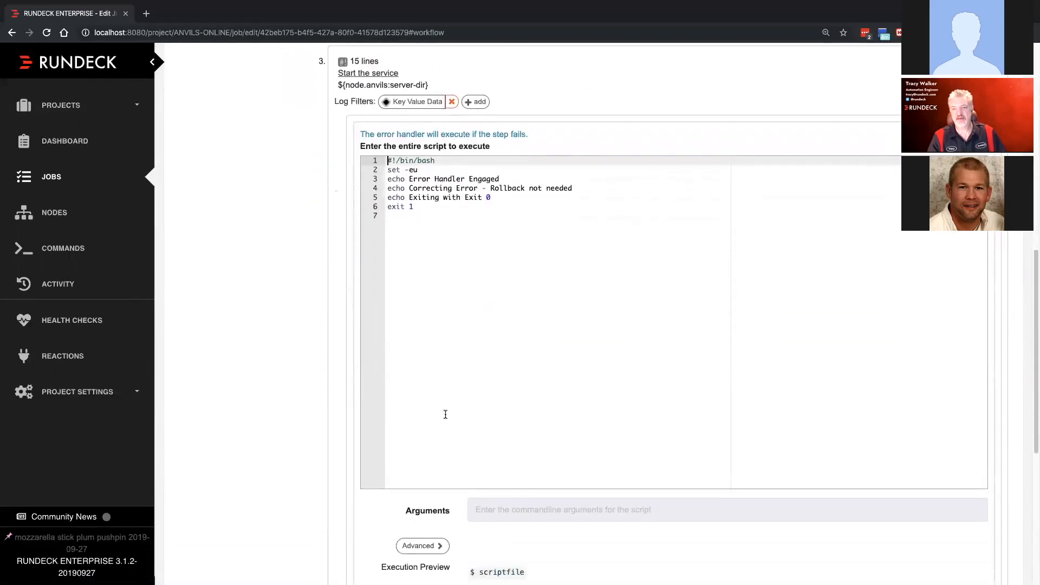
{"action": "left_click", "coordinate": [365, 396]}
{"action": "left_click", "coordinate": [412, 420]}
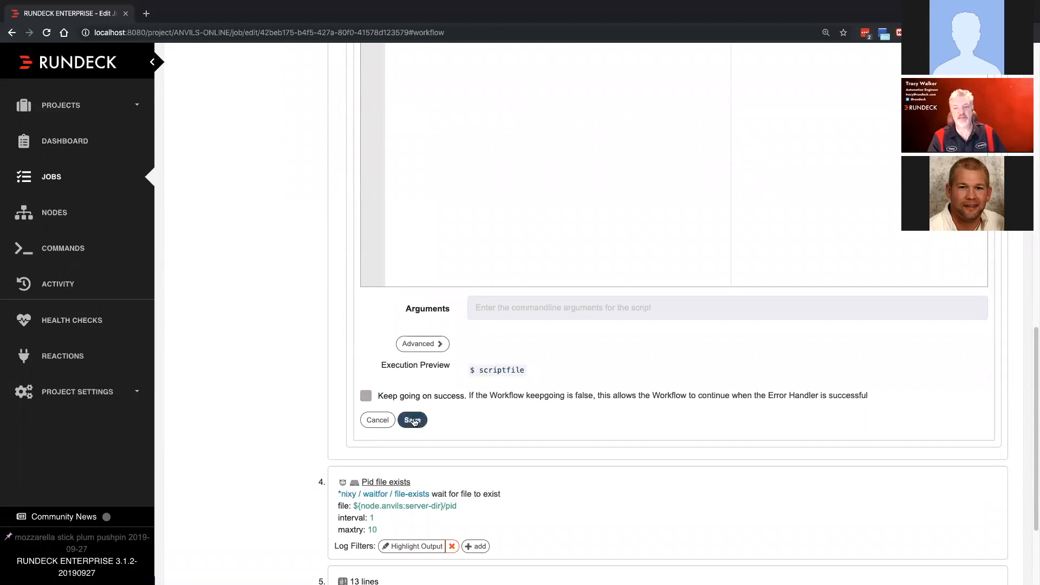
- Save the job and examine the workflow strategy graph in its definition, from start through the error handler branch to end
{"action": "left_click", "coordinate": [233, 505]}
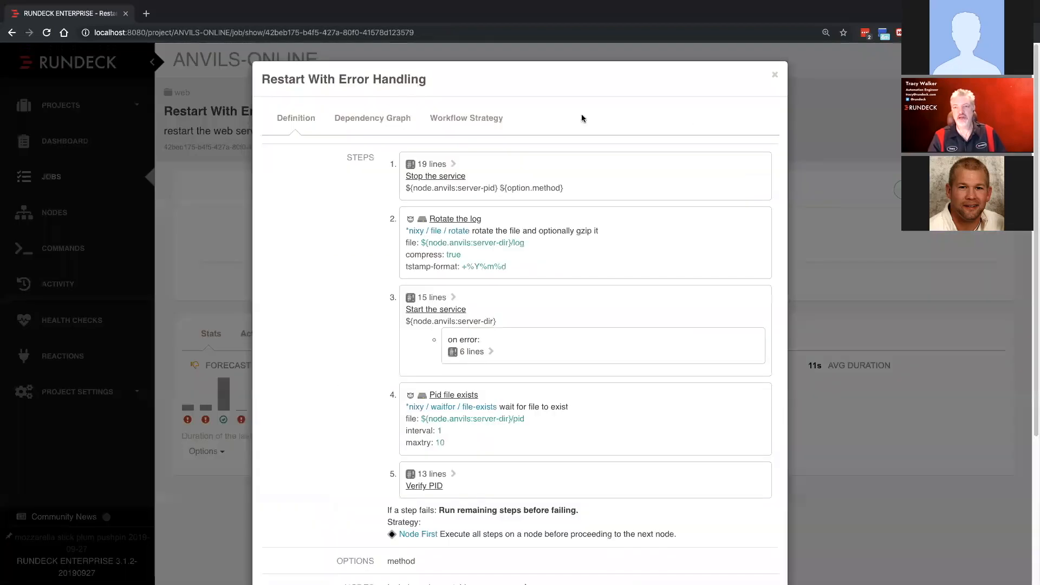
{"action": "left_click", "coordinate": [477, 117]}
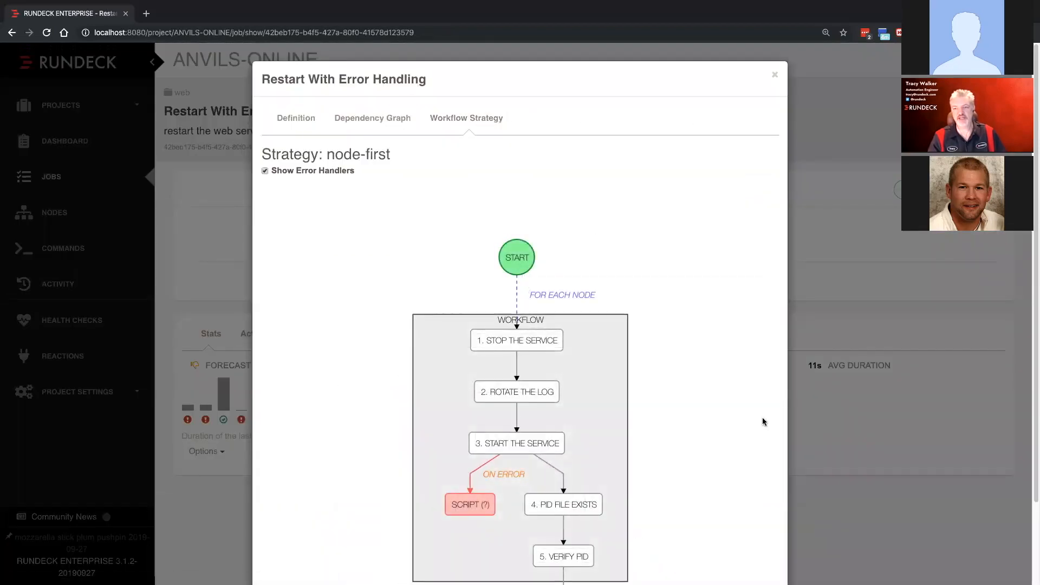
{"action": "scroll", "coordinate": [888, 421], "scroll_direction": "down", "scroll_amount": 3}
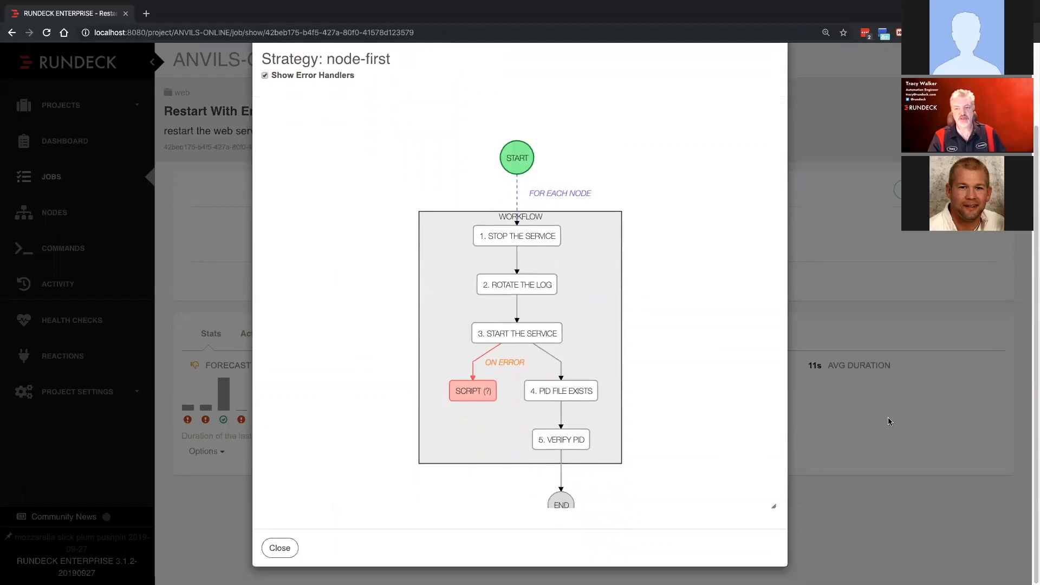